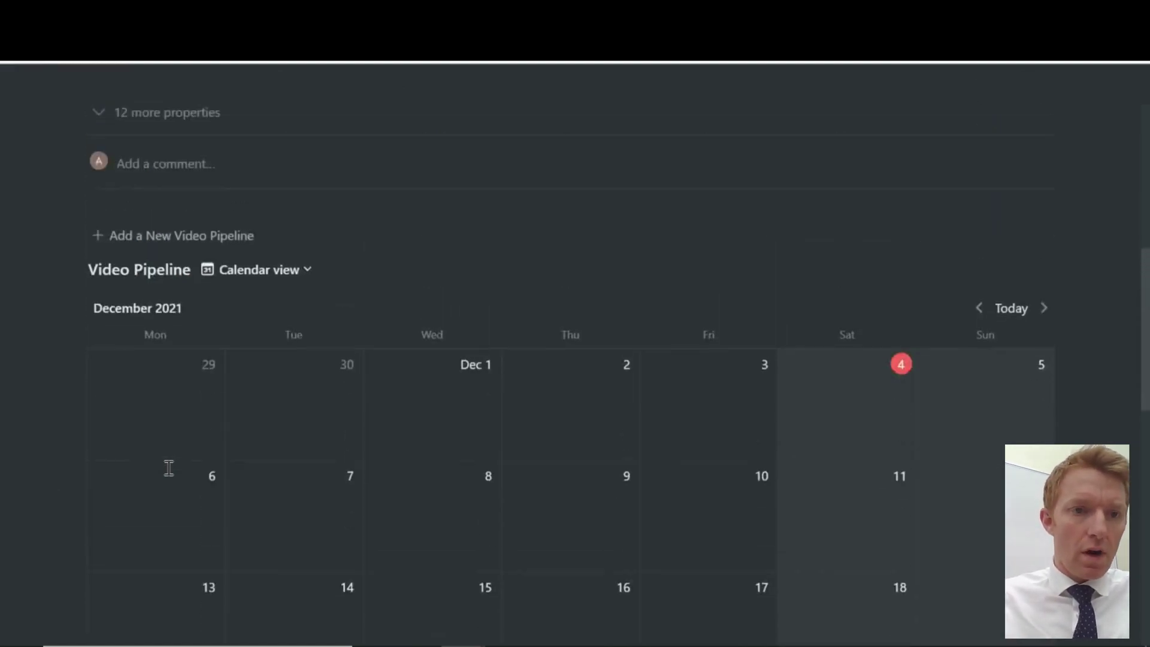
Add a sub-page titled 'Houses - Codes - Parents' inside Notion For Teachers using /page
{"action": "scroll", "coordinate": [167, 474], "scroll_direction": "up", "scroll_amount": 5}
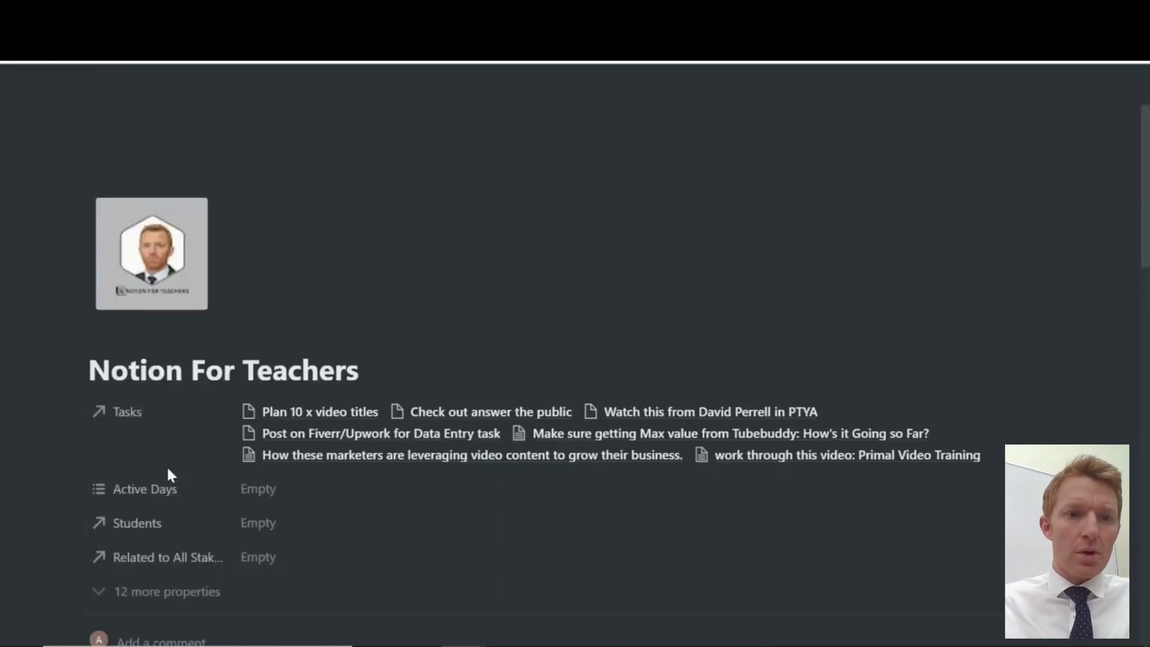
{"action": "scroll", "coordinate": [167, 474], "scroll_direction": "down", "scroll_amount": 5}
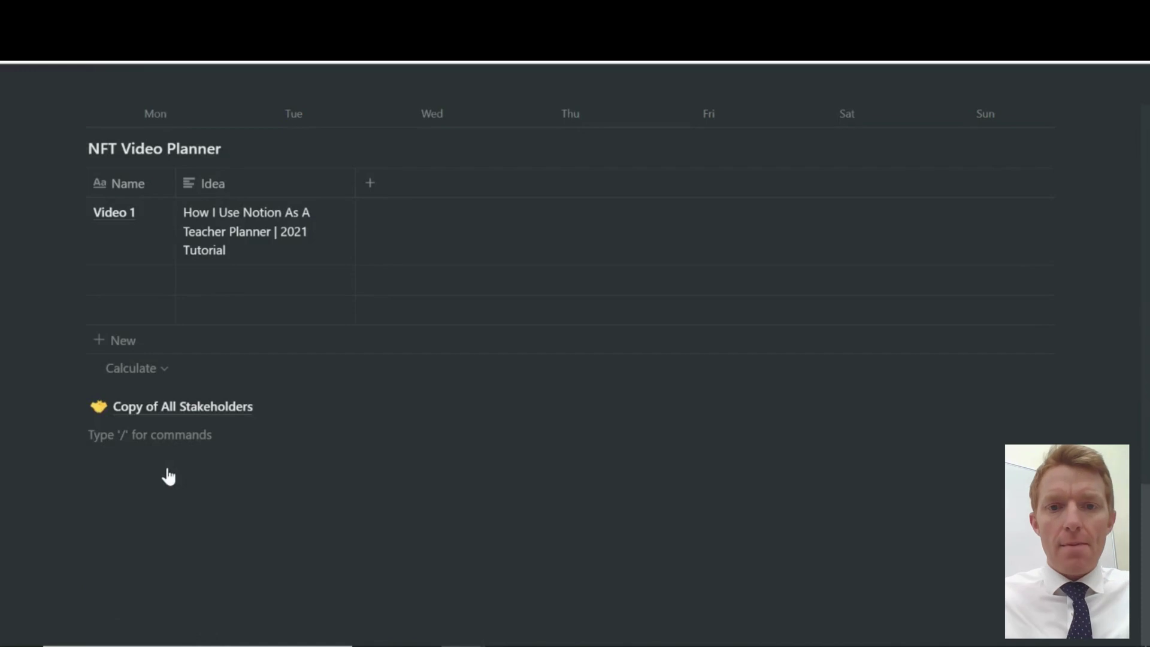
{"action": "type", "text": "/page"}
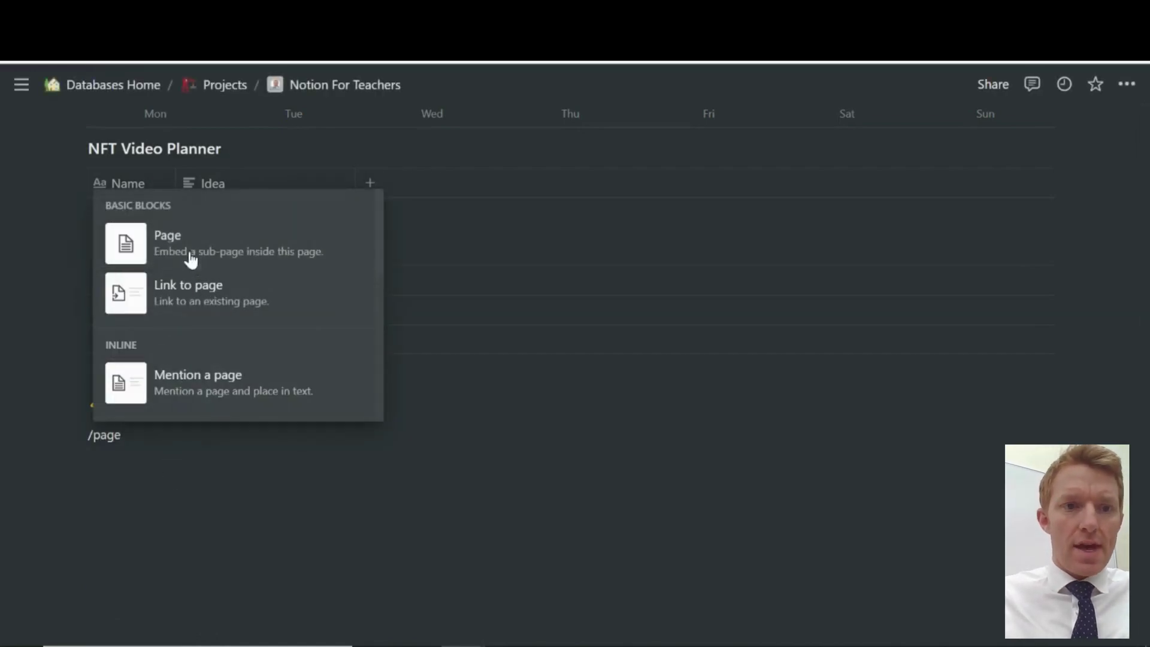
{"action": "left_click", "coordinate": [187, 258]}
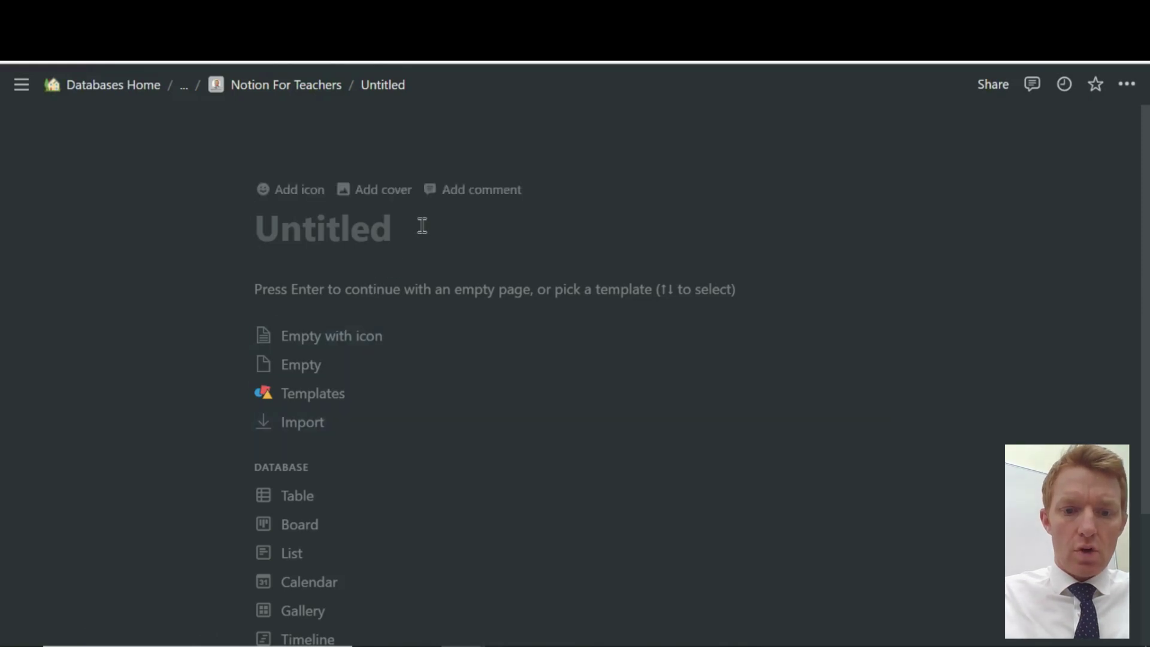
{"action": "type", "text": "Houses - "}
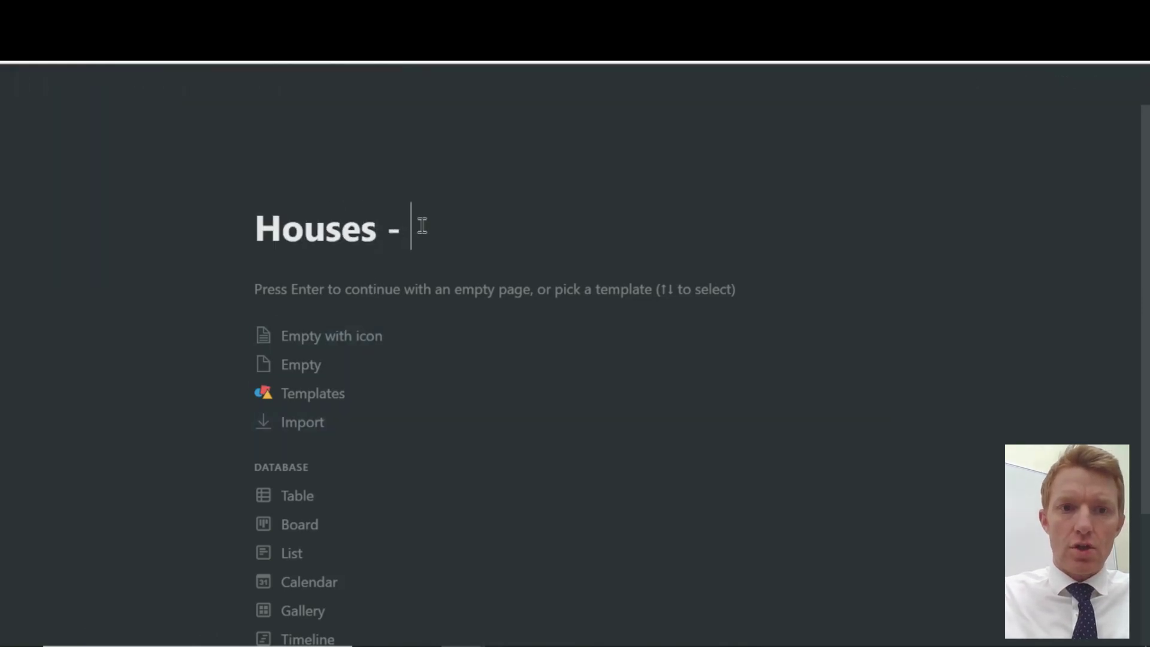
{"action": "type", "text": "Co"}
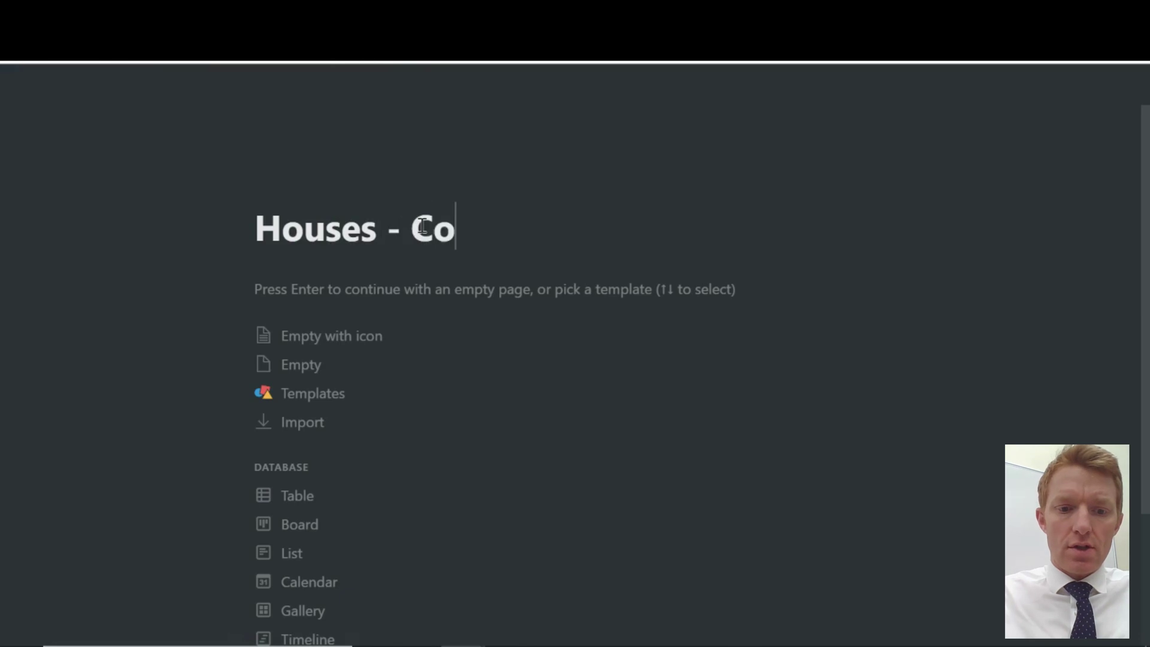
{"action": "type", "text": "des - Pa"}
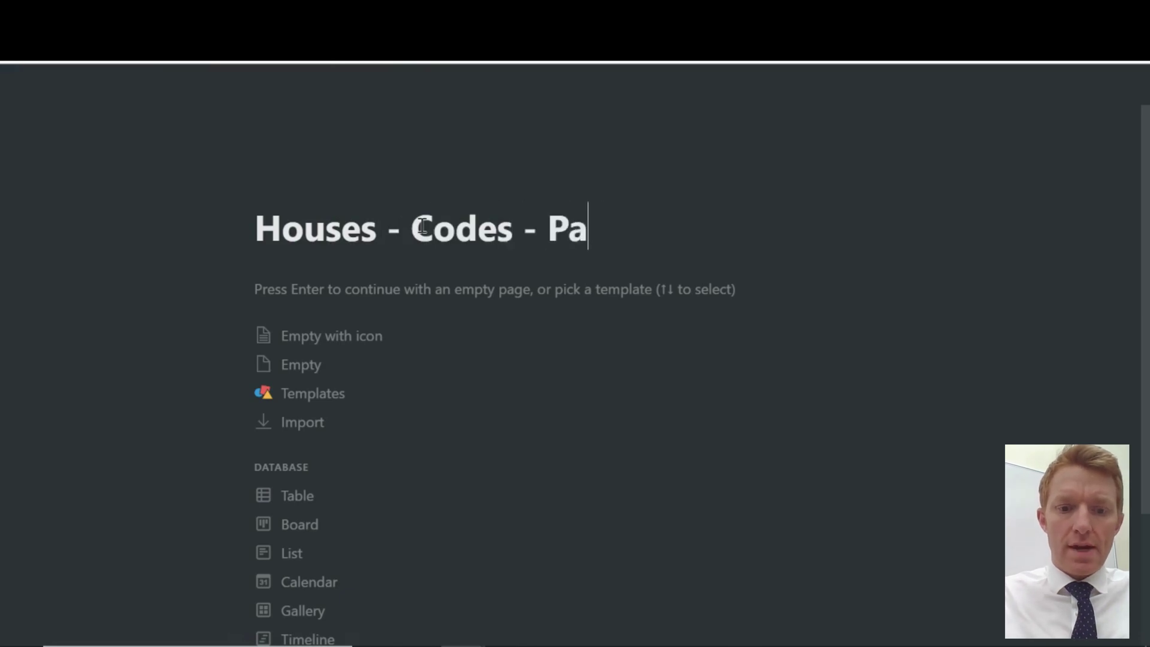
{"action": "type", "text": "rents"}
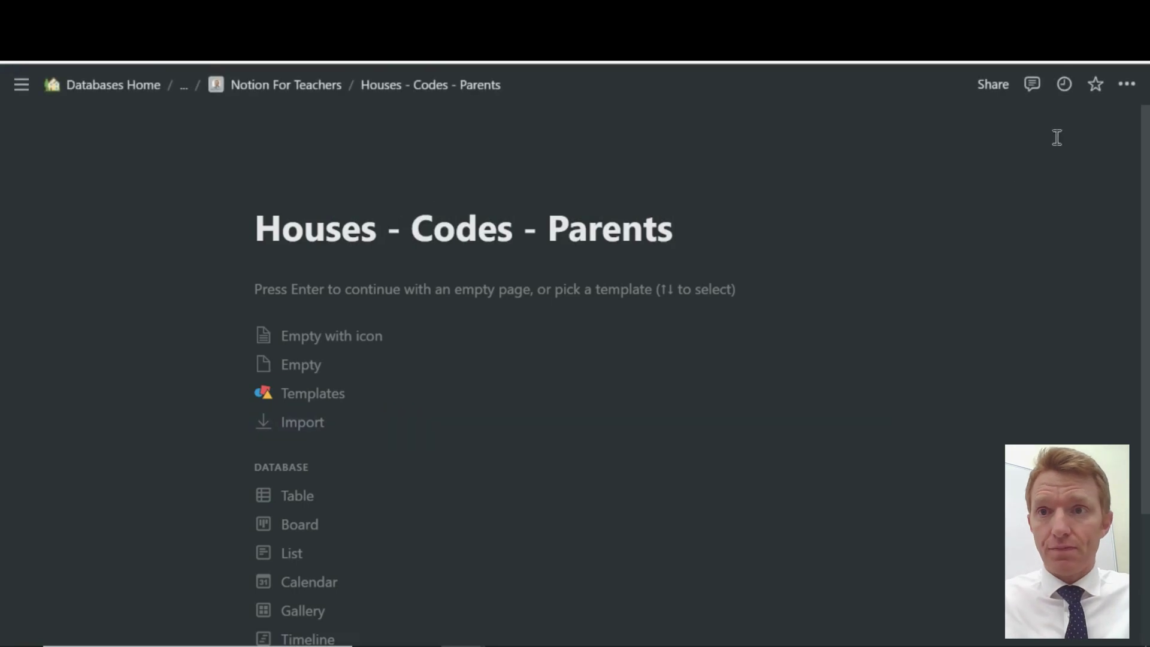
Switch the page to full width and turn it into a table database
{"action": "left_click", "coordinate": [1126, 85]}
{"action": "left_click", "coordinate": [1104, 238]}
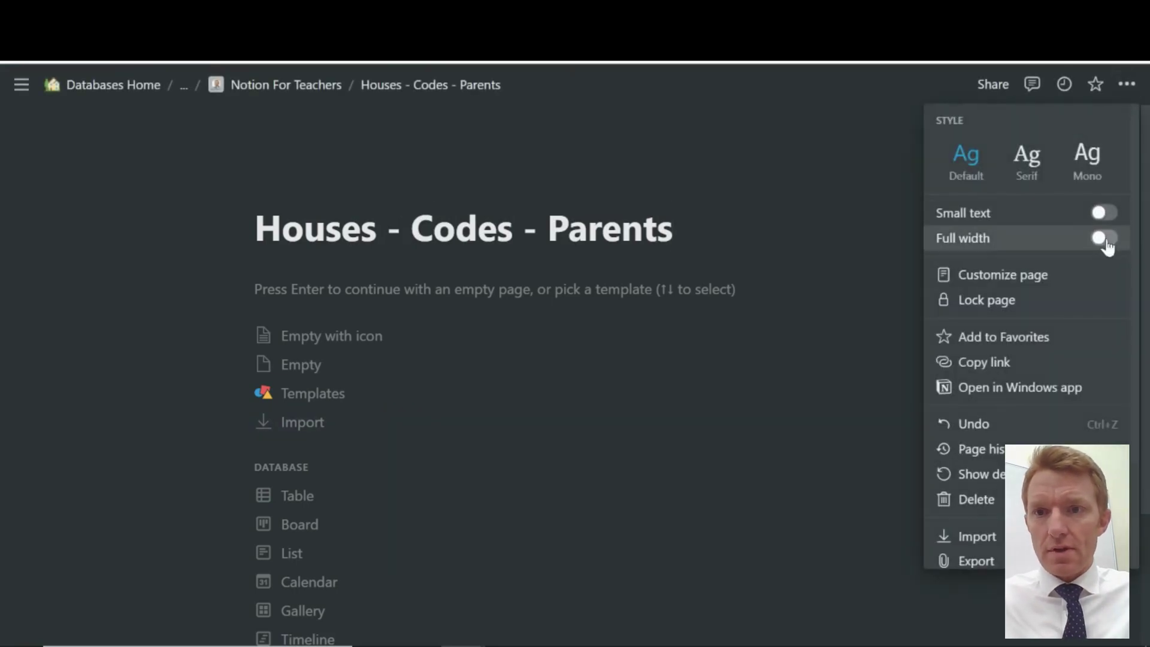
{"action": "left_click", "coordinate": [454, 379]}
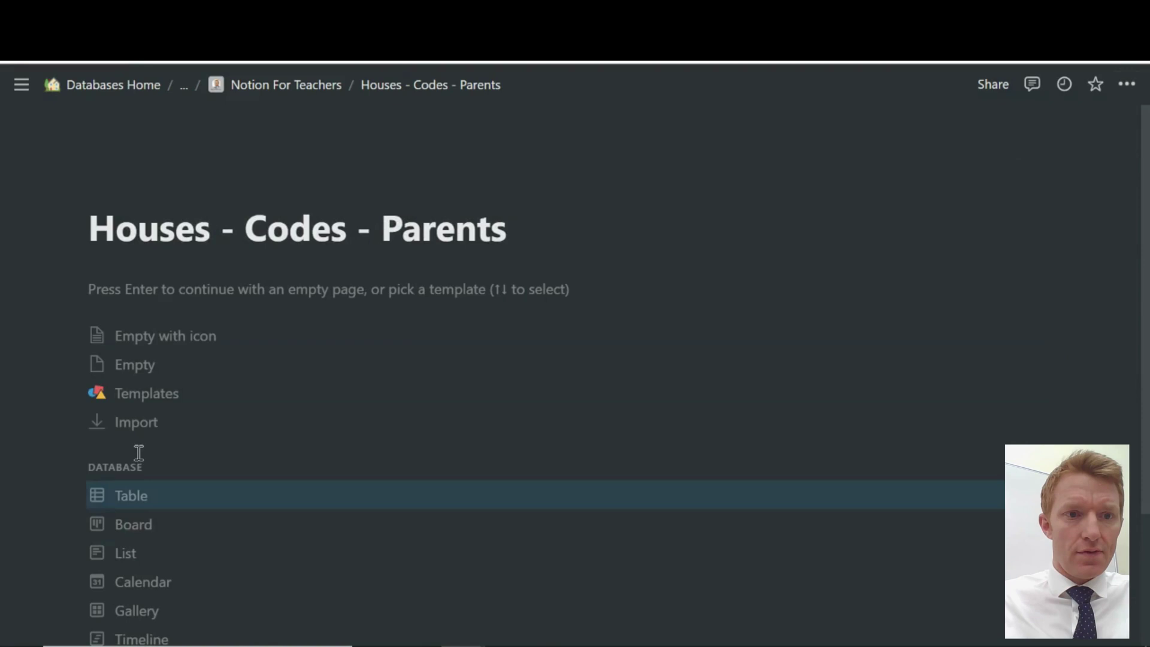
{"action": "scroll", "coordinate": [138, 453], "scroll_direction": "down", "scroll_amount": 3}
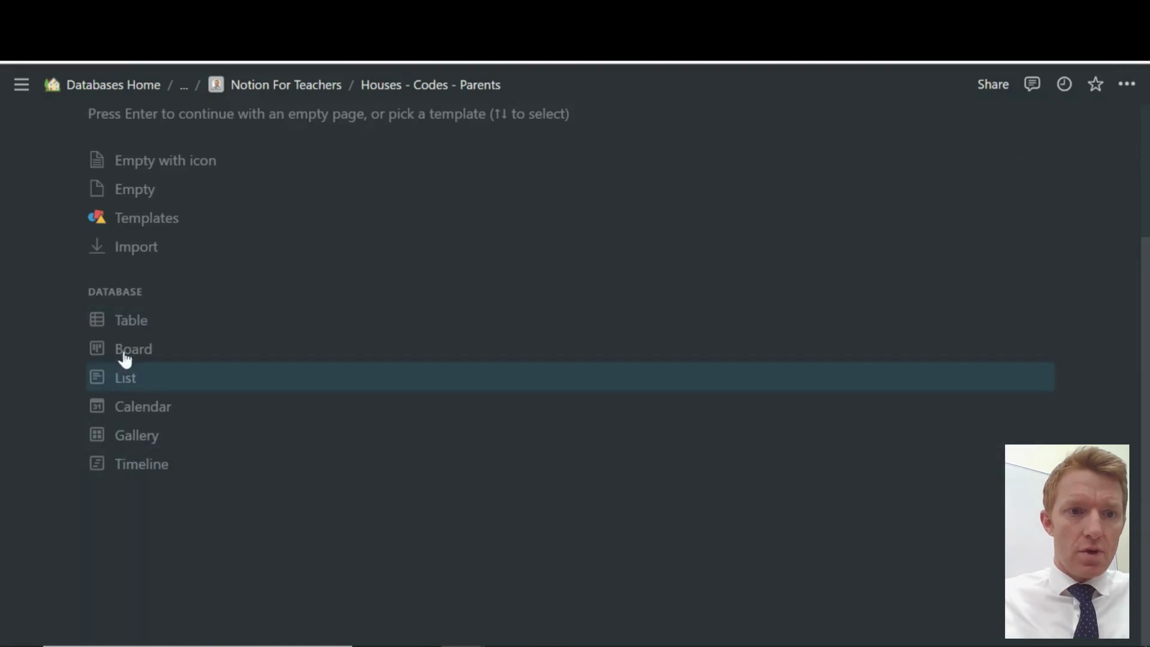
{"action": "left_click", "coordinate": [138, 320]}
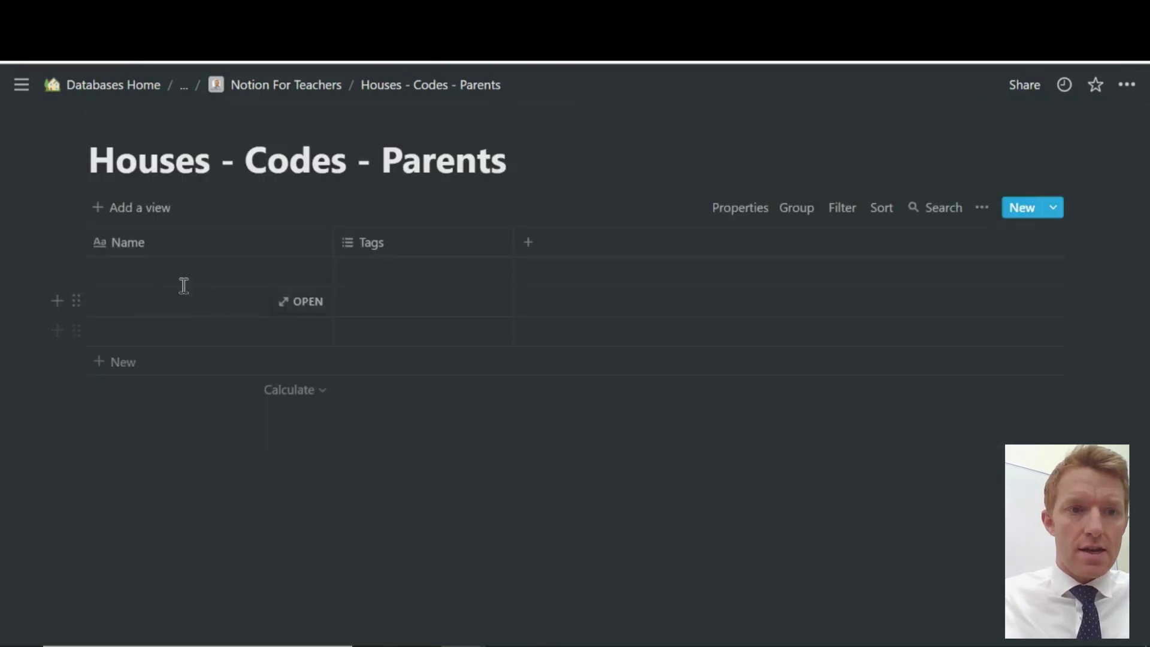
Rename the Name column to Code and add a fourth row
{"action": "left_click", "coordinate": [175, 248]}
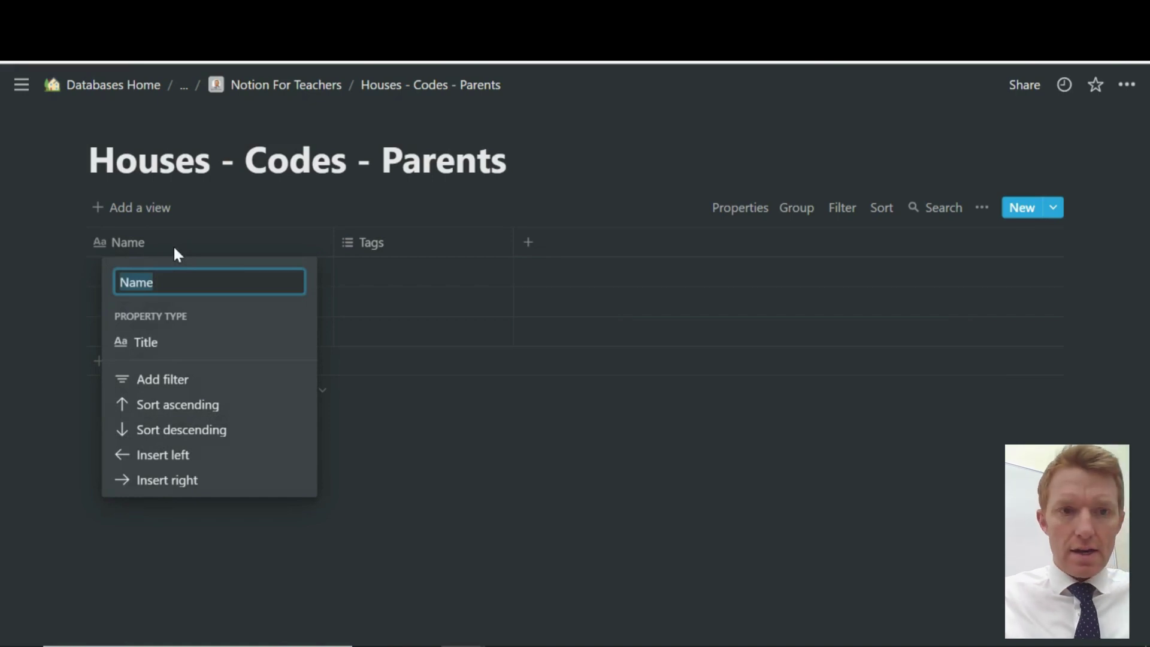
{"action": "type", "text": "Code"}
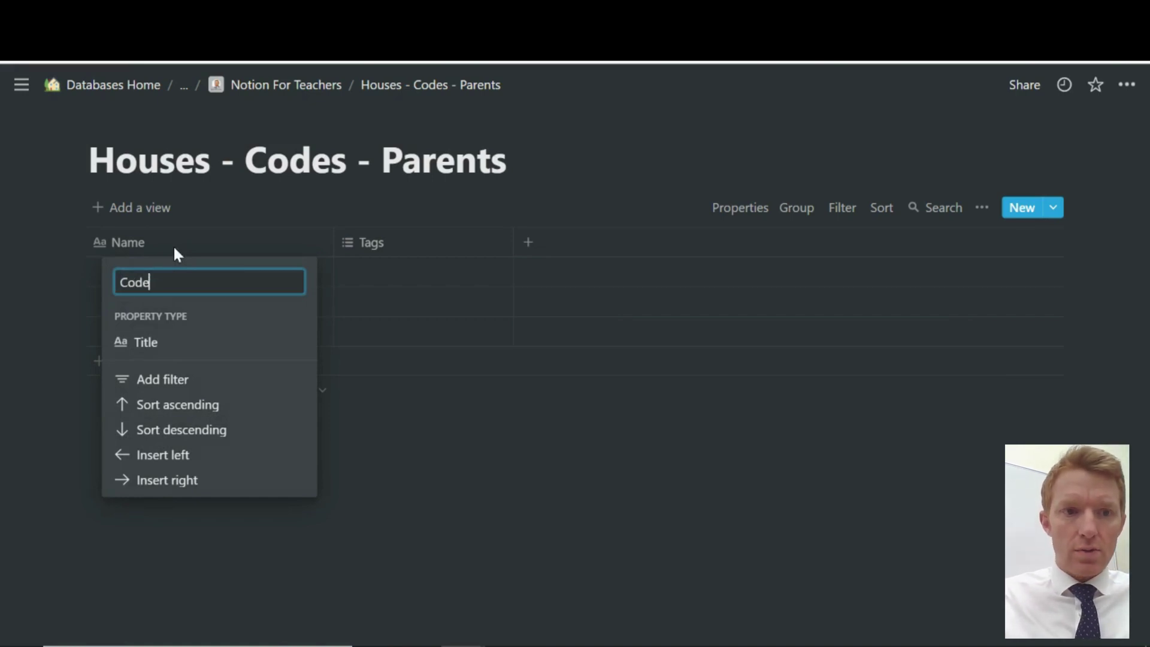
{"action": "left_click", "coordinate": [124, 529]}
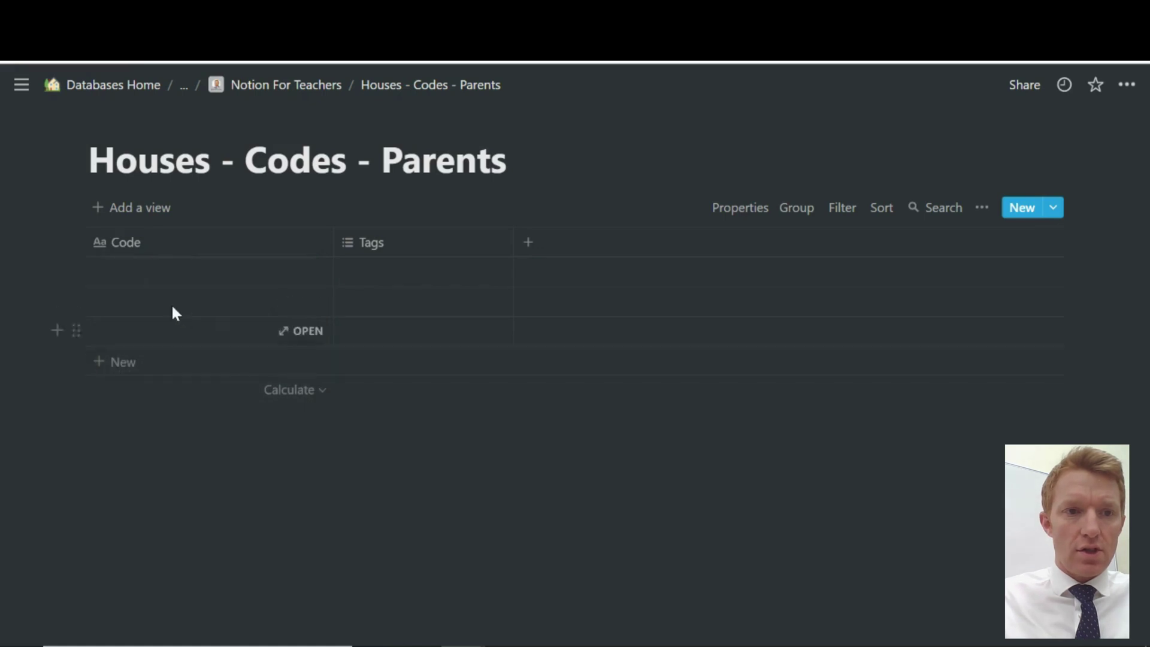
{"action": "left_click", "coordinate": [120, 361]}
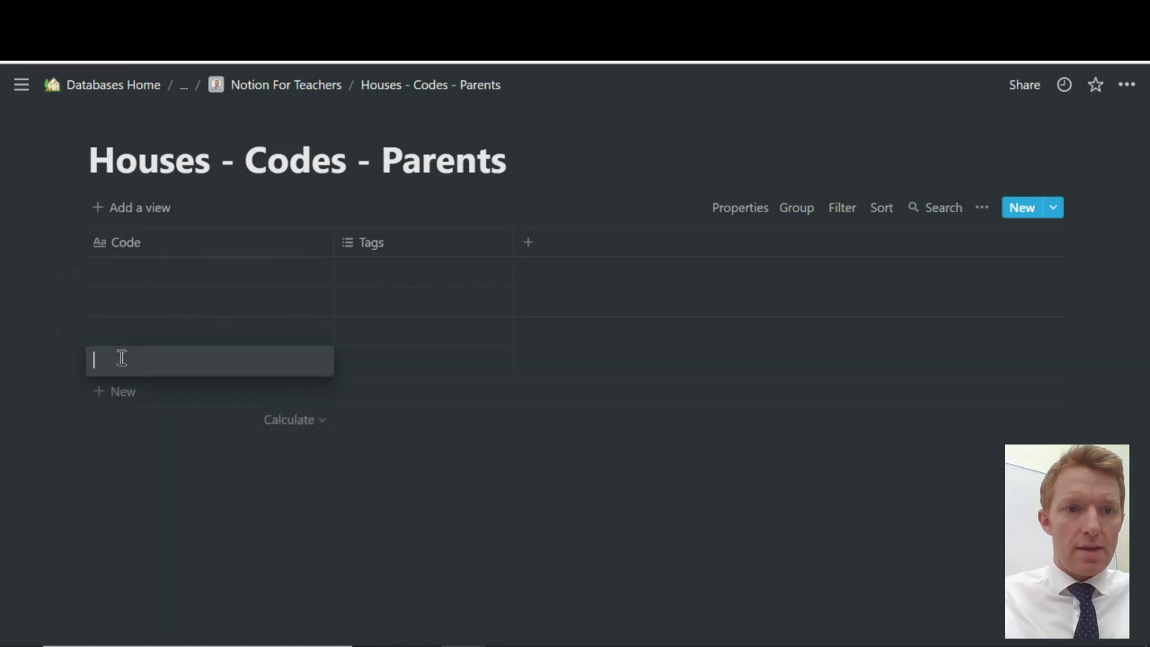
{"action": "key", "text": "Escape"}
Fill the Code cells with G, H, R and S, then narrow the Code column
{"action": "left_click", "coordinate": [167, 268]}
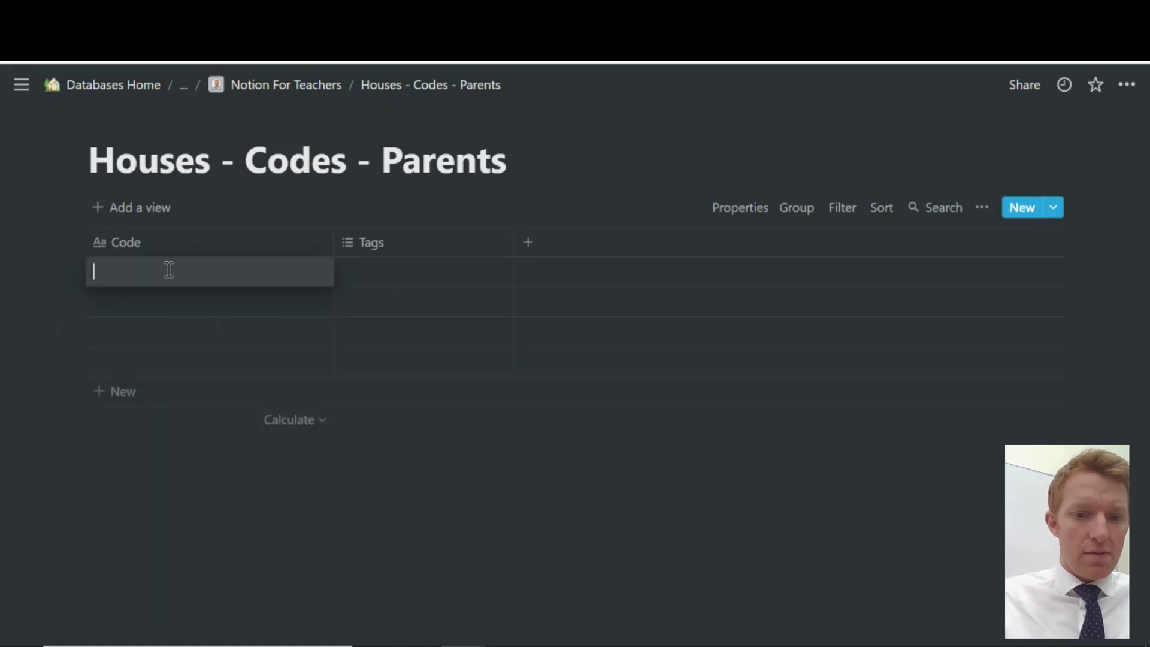
{"action": "type", "text": "G"}
{"action": "key", "text": "Return"}
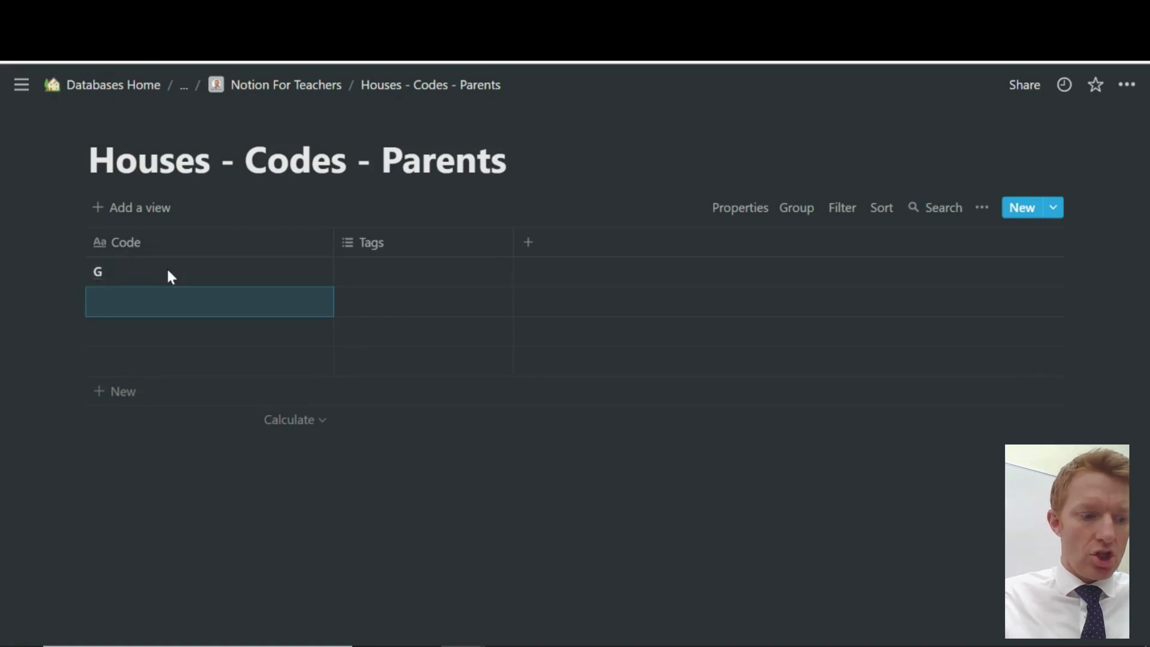
{"action": "type", "text": "H"}
{"action": "key", "text": "Return"}
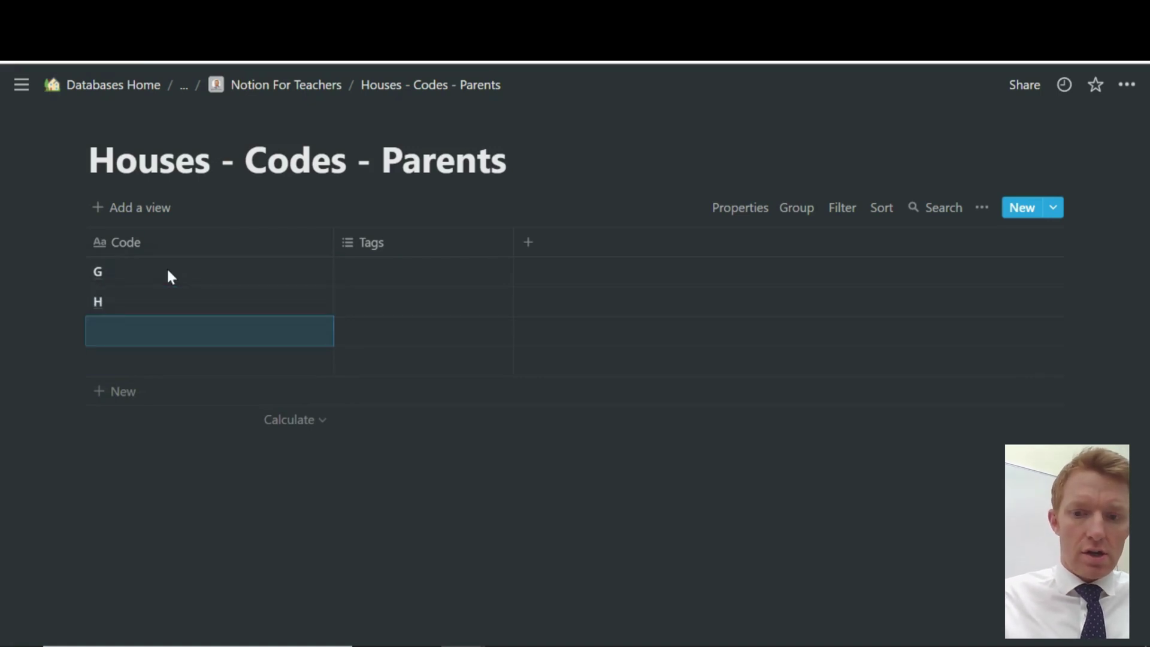
{"action": "type", "text": "R"}
{"action": "key", "text": "Return"}
{"action": "type", "text": "S"}
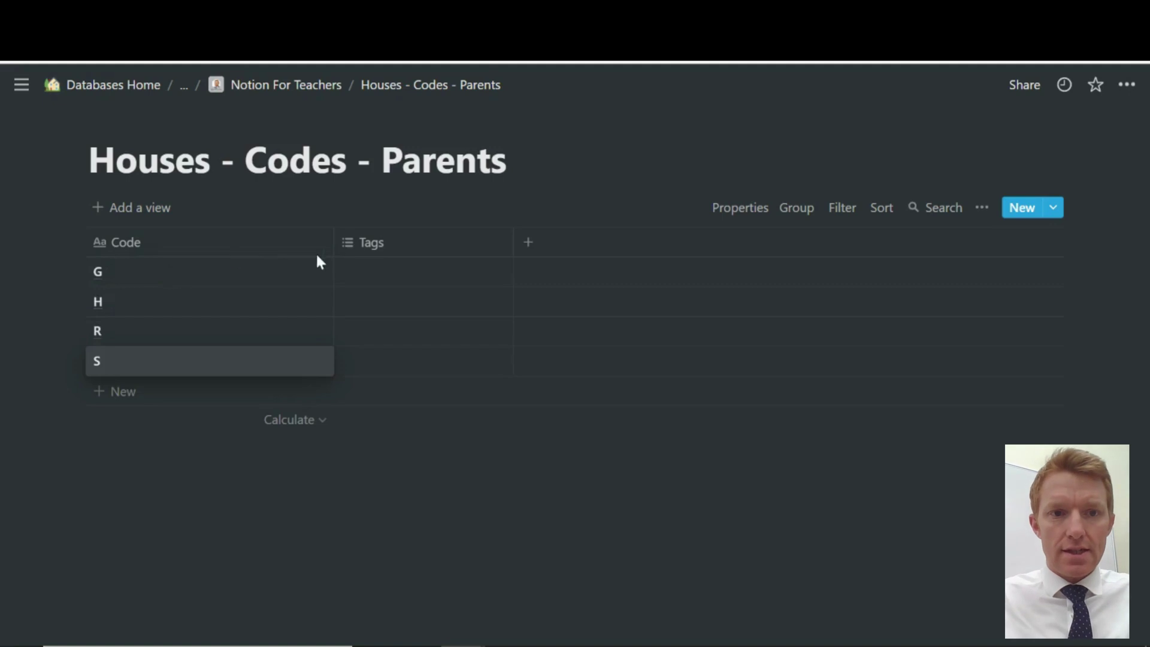
{"action": "key", "text": "Escape"}
{"action": "left_click_drag", "start_coordinate": [332, 242], "coordinate": [174, 242]}
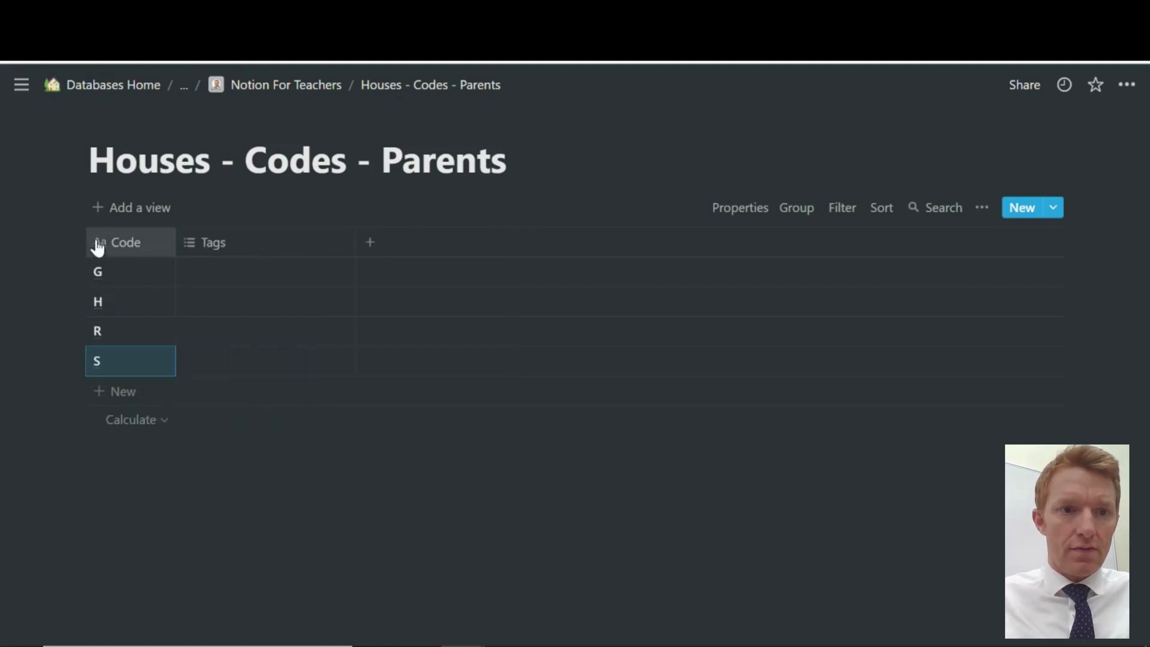
Convert the Tags column into a relation linked to the All Stakeholders database
{"action": "left_click", "coordinate": [125, 240]}
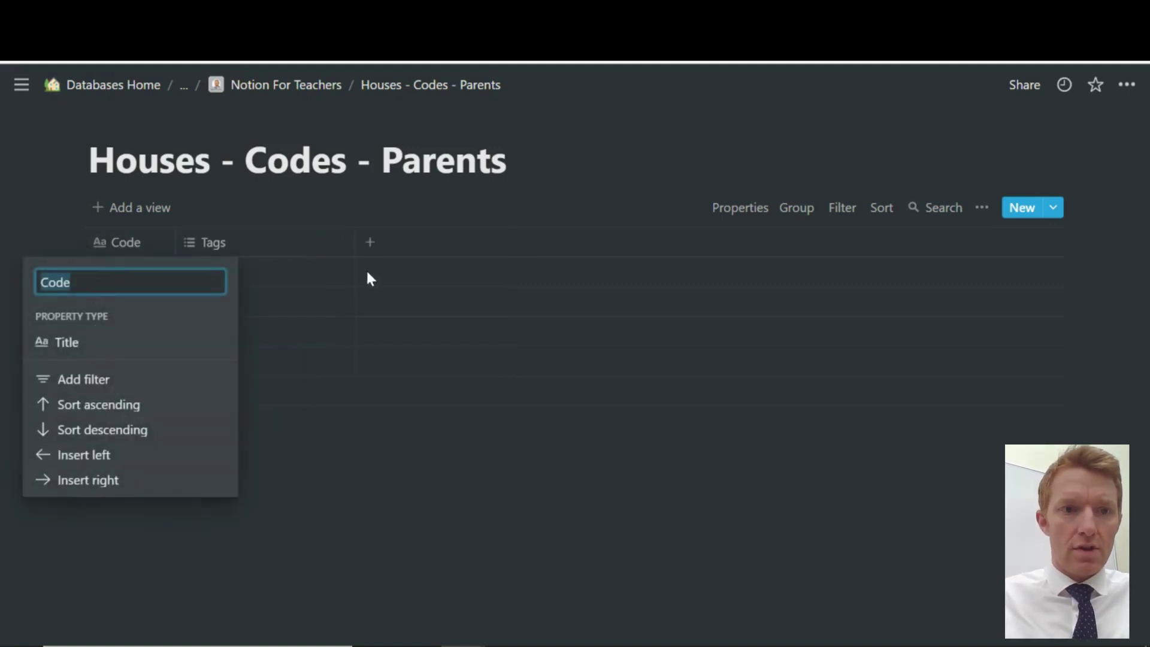
{"action": "left_click", "coordinate": [256, 251]}
{"action": "left_click", "coordinate": [247, 242]}
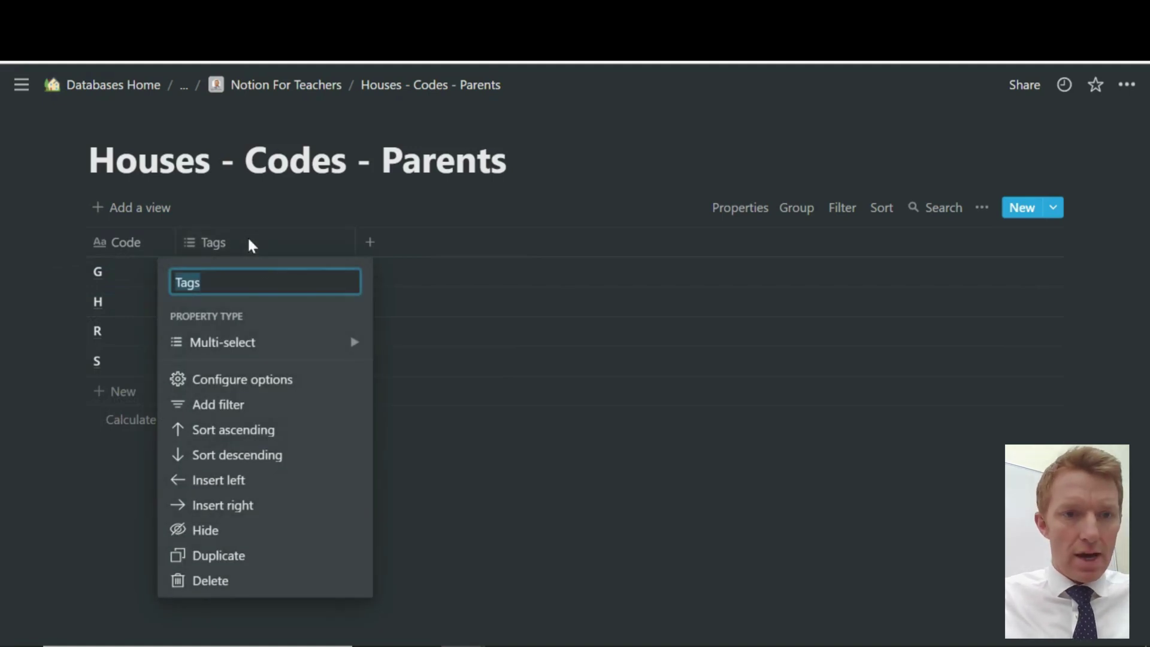
{"action": "mouse_move", "coordinate": [252, 343]}
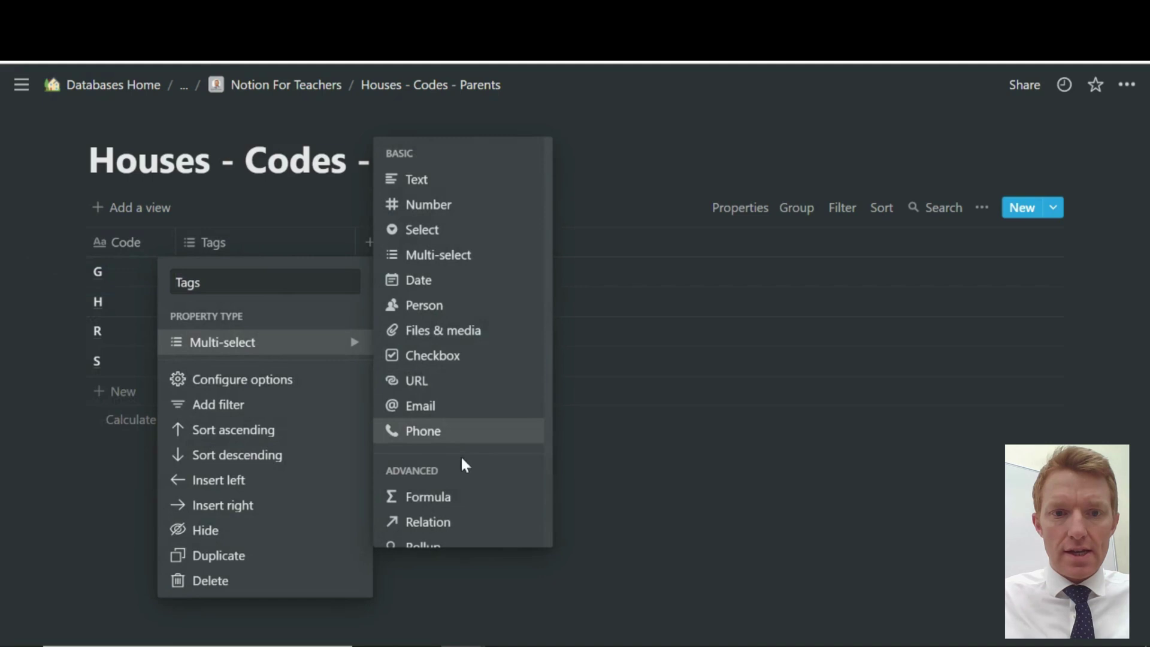
{"action": "left_click", "coordinate": [444, 522]}
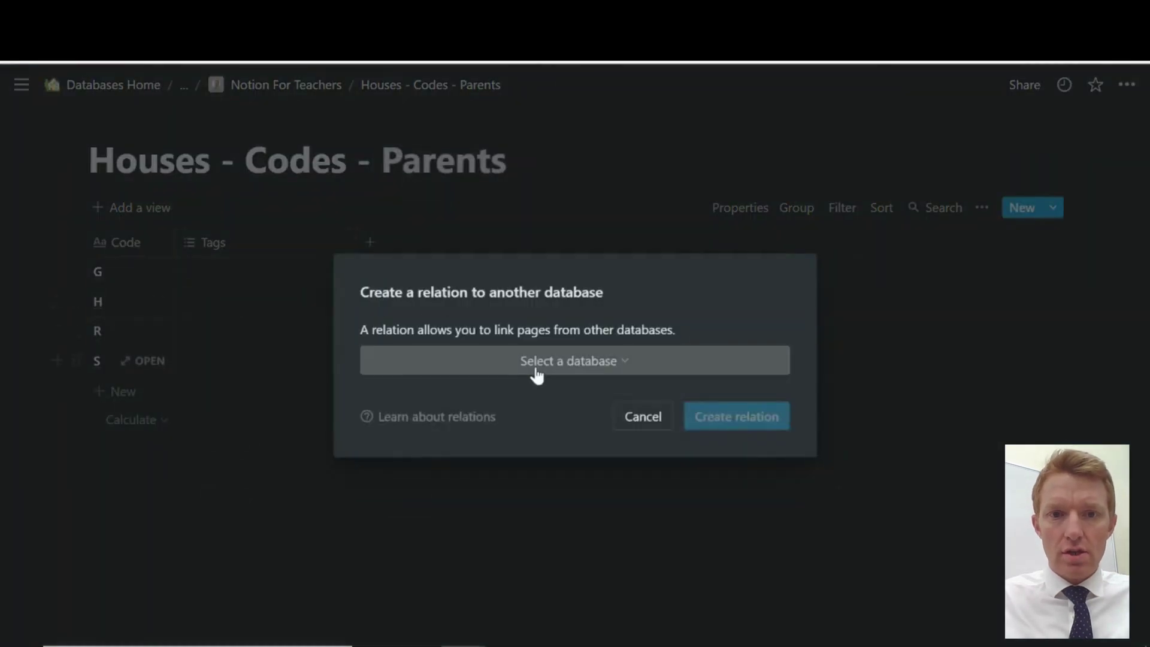
{"action": "left_click", "coordinate": [537, 367]}
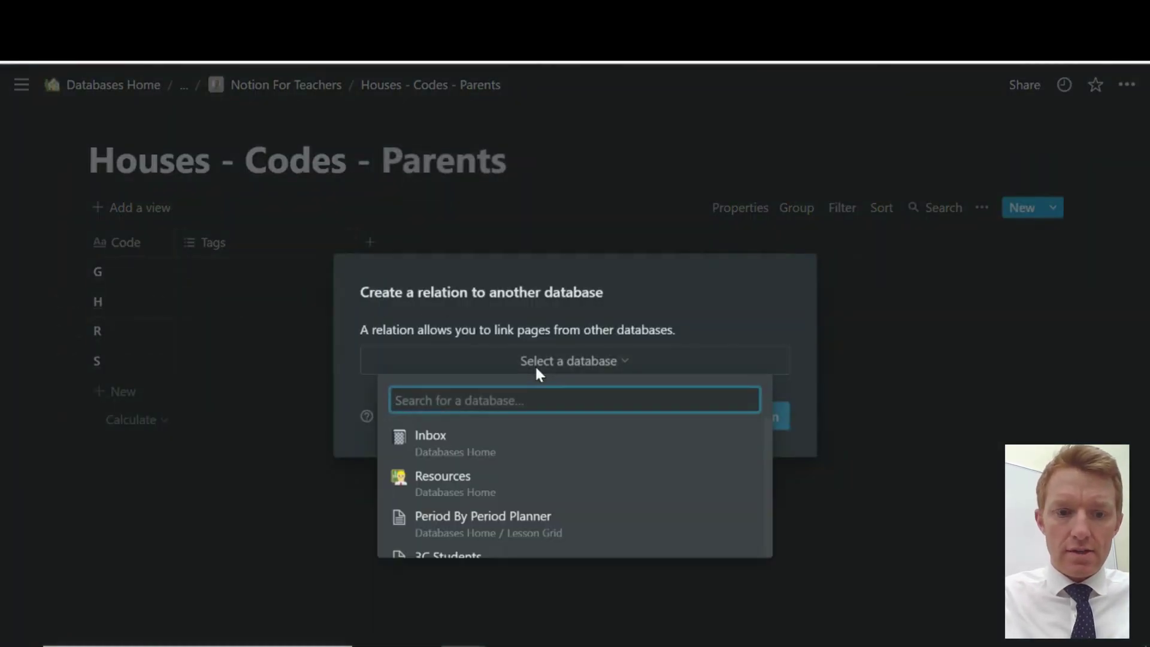
{"action": "type", "text": "stake"}
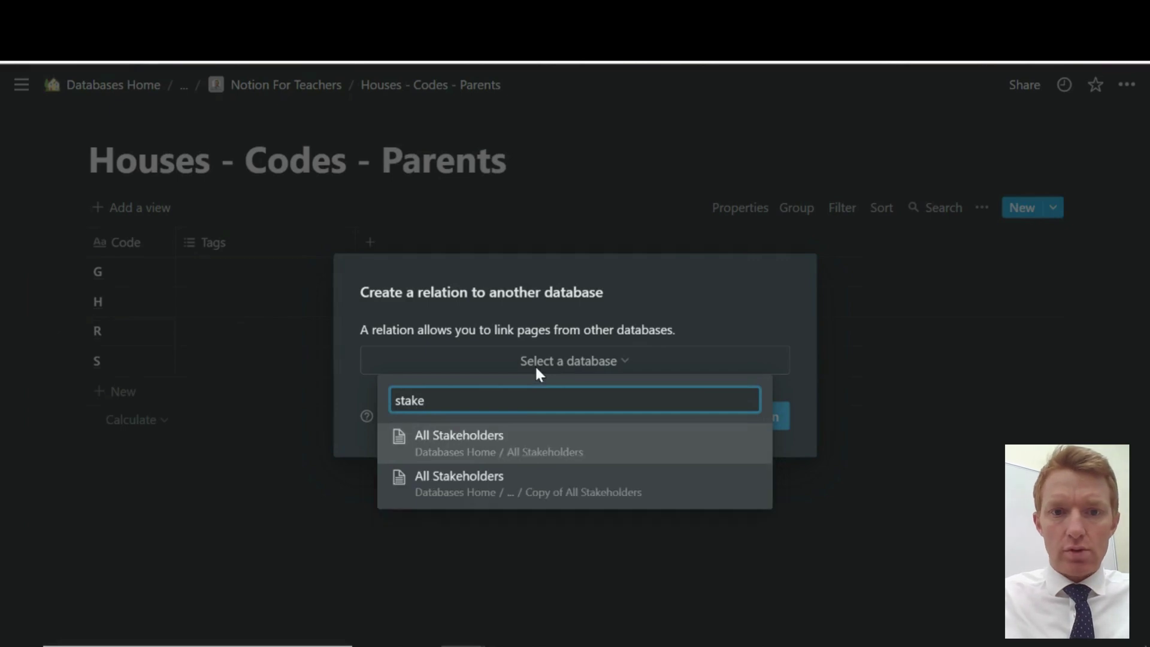
{"action": "left_click", "coordinate": [562, 481]}
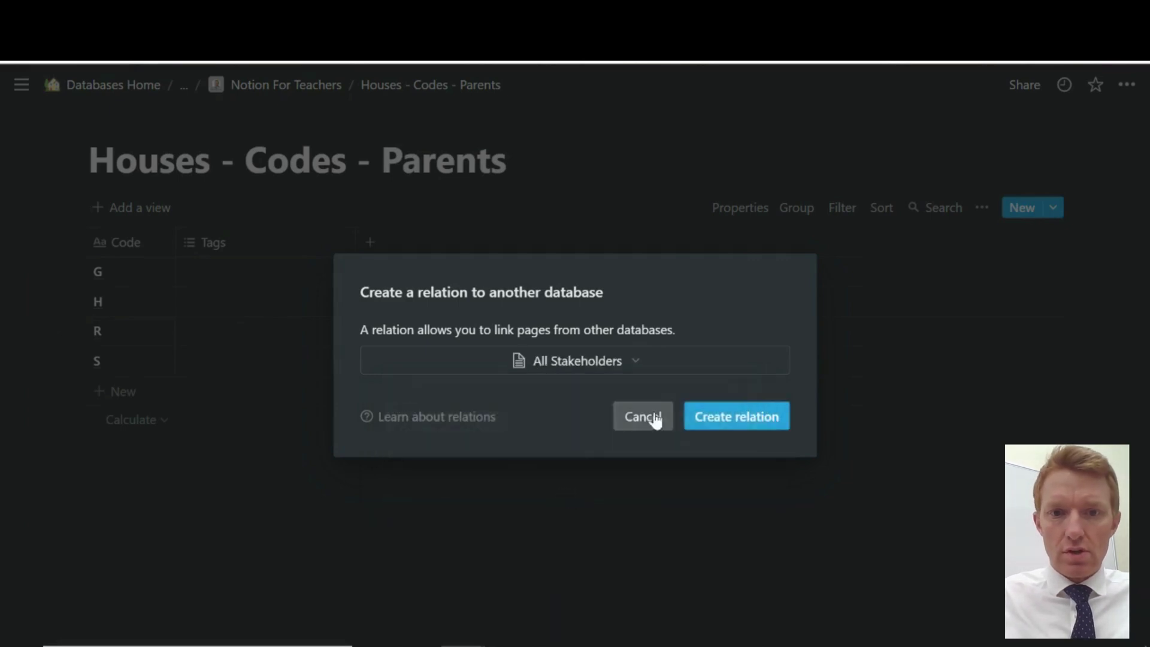
{"action": "left_click", "coordinate": [731, 415]}
Rename the relation column to House Name and make it narrower
{"action": "left_click", "coordinate": [231, 246]}
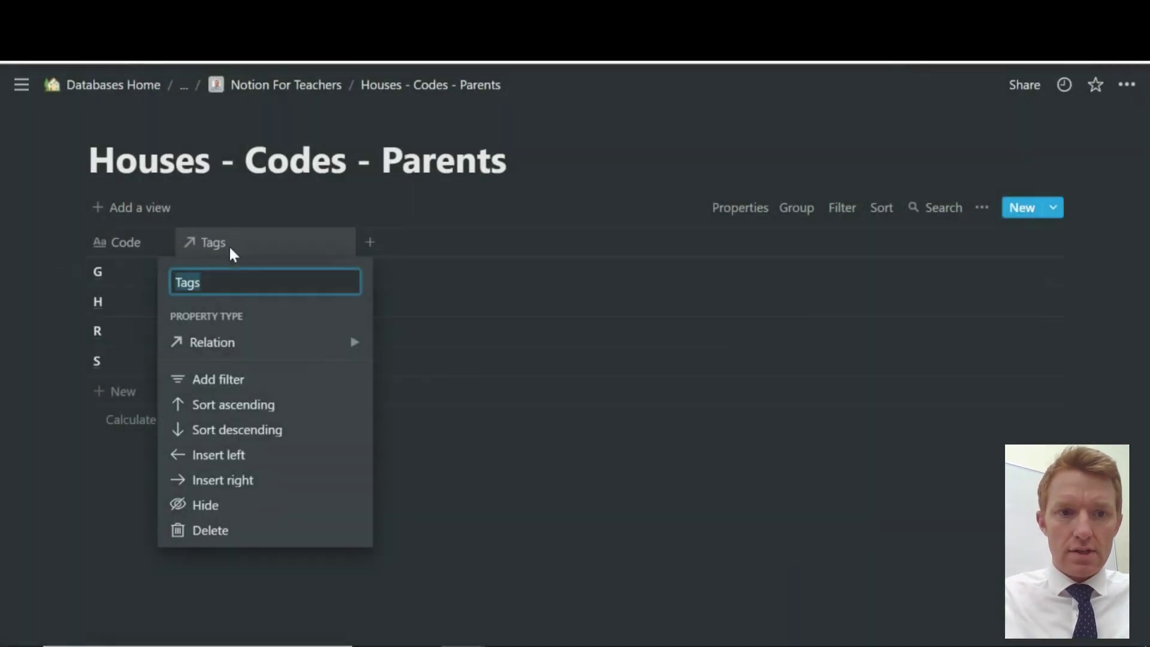
{"action": "type", "text": "House Na"}
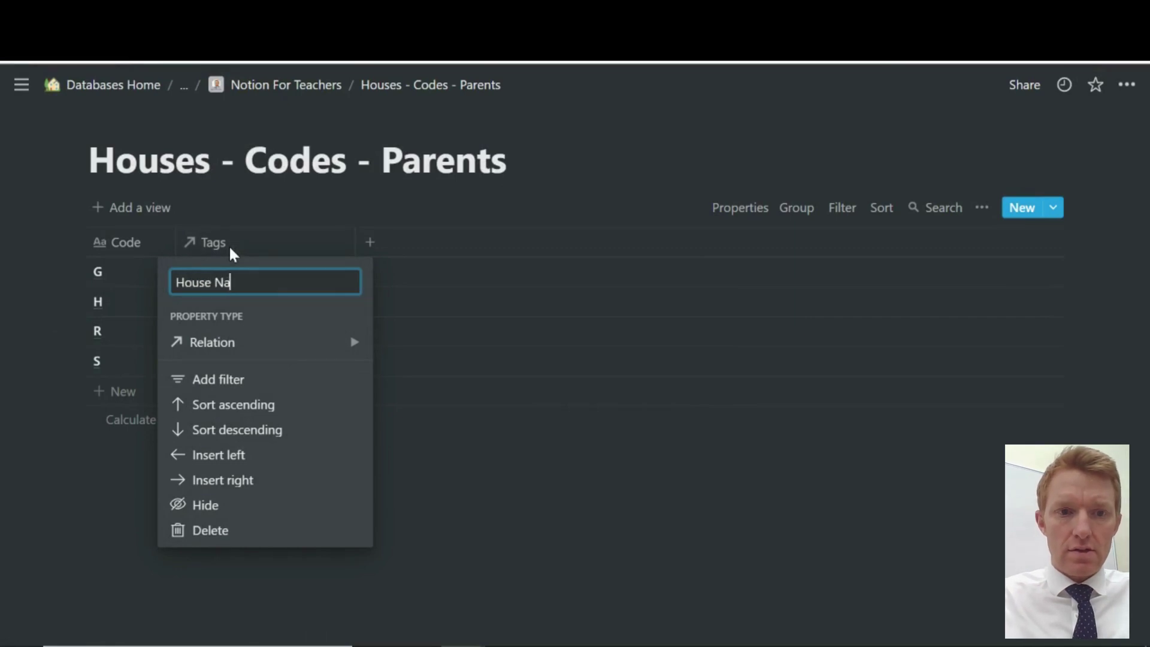
{"action": "type", "text": "me"}
{"action": "key", "text": "Return"}
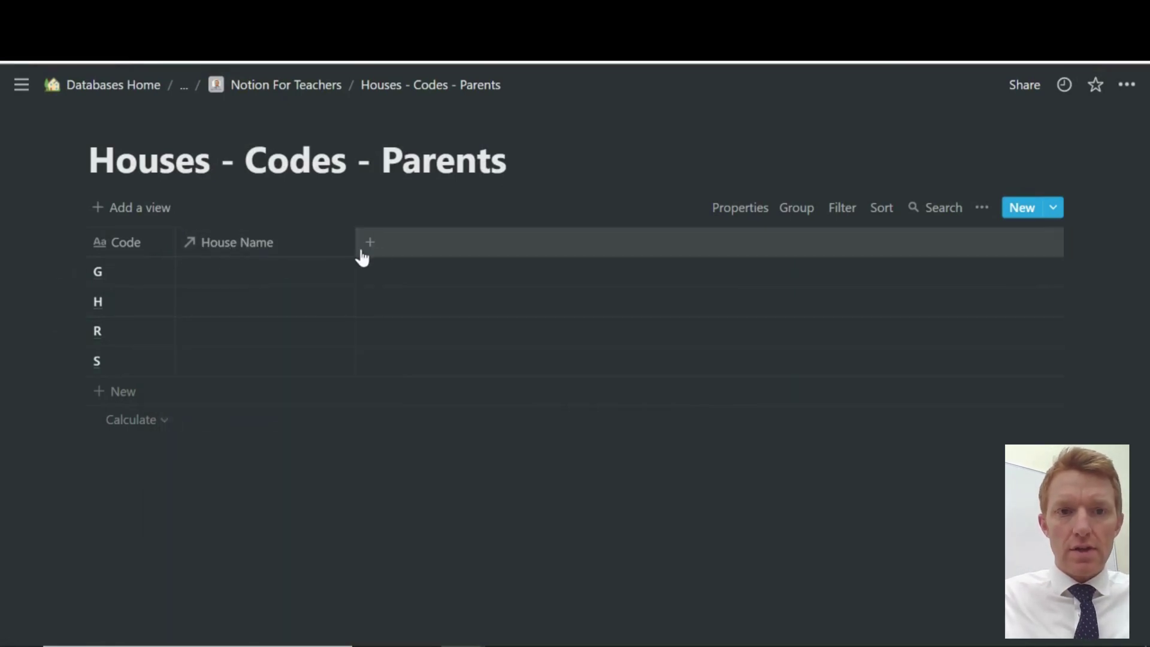
{"action": "left_click_drag", "start_coordinate": [357, 243], "coordinate": [286, 236]}
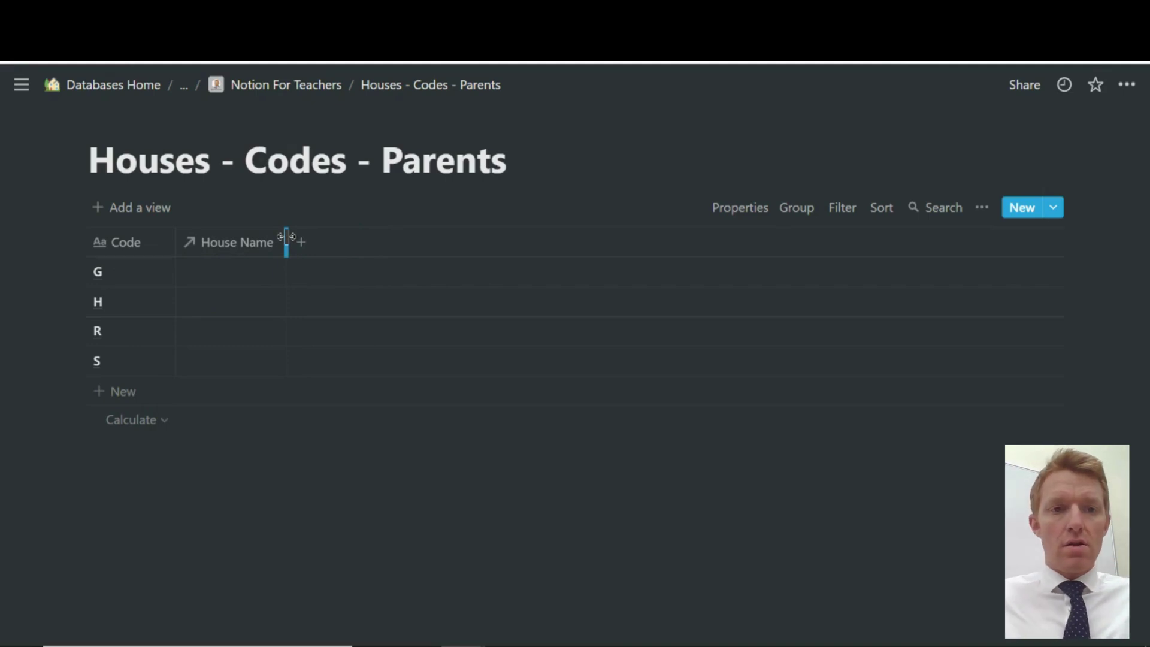
Link row G to a newly created House - Gryffindor page
{"action": "left_click", "coordinate": [216, 271]}
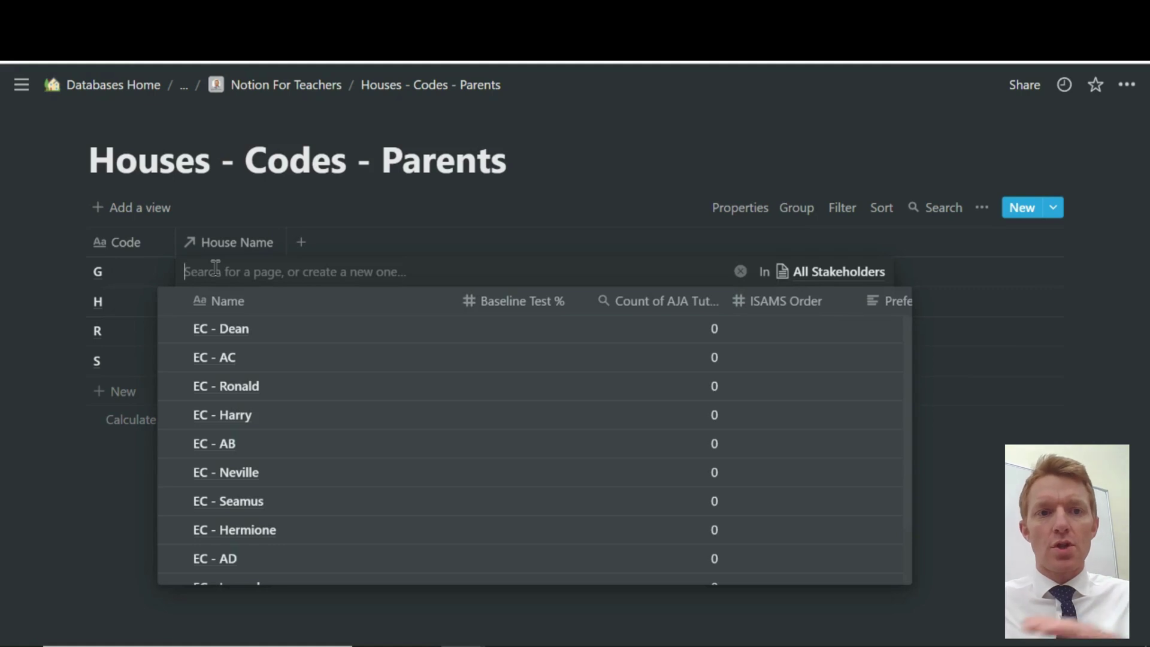
{"action": "scroll", "coordinate": [298, 452], "scroll_direction": "down", "scroll_amount": 2}
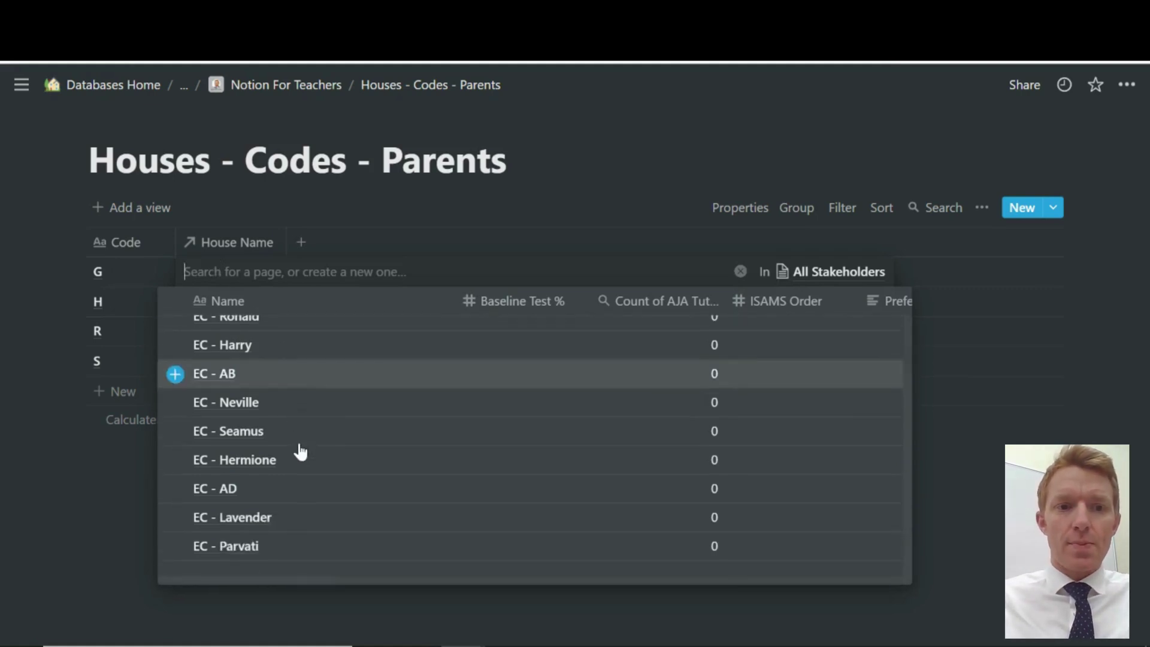
{"action": "scroll", "coordinate": [301, 452], "scroll_direction": "up", "scroll_amount": 1}
{"action": "scroll", "coordinate": [300, 447], "scroll_direction": "up", "scroll_amount": 1}
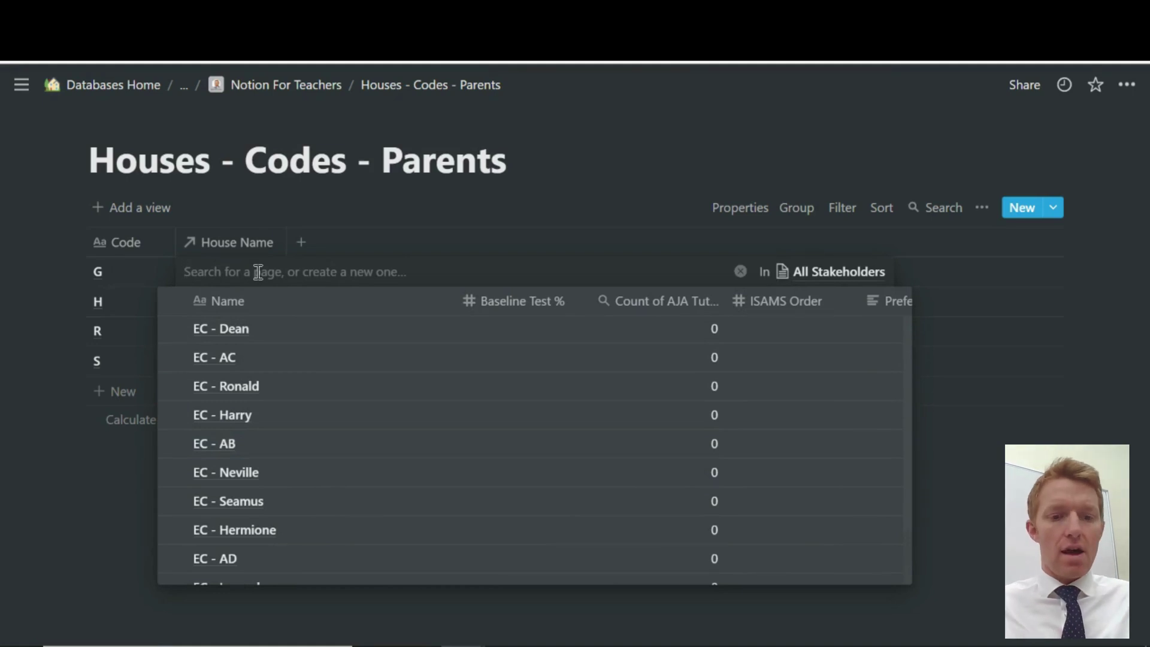
{"action": "type", "text": "House"}
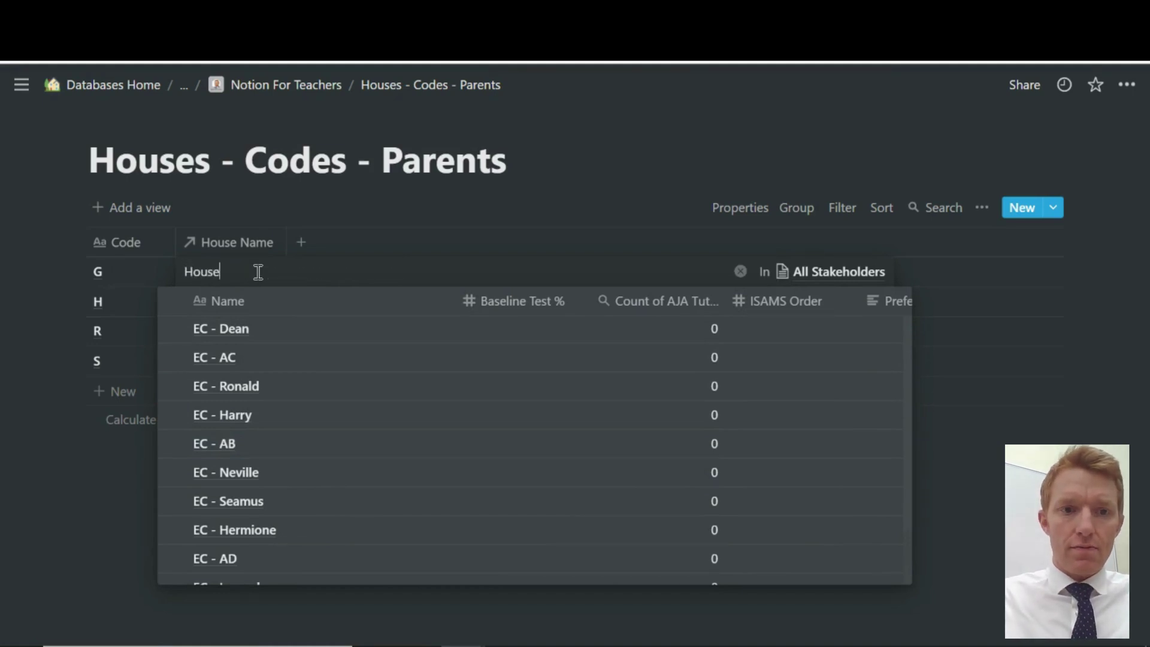
{"action": "type", "text": " -"}
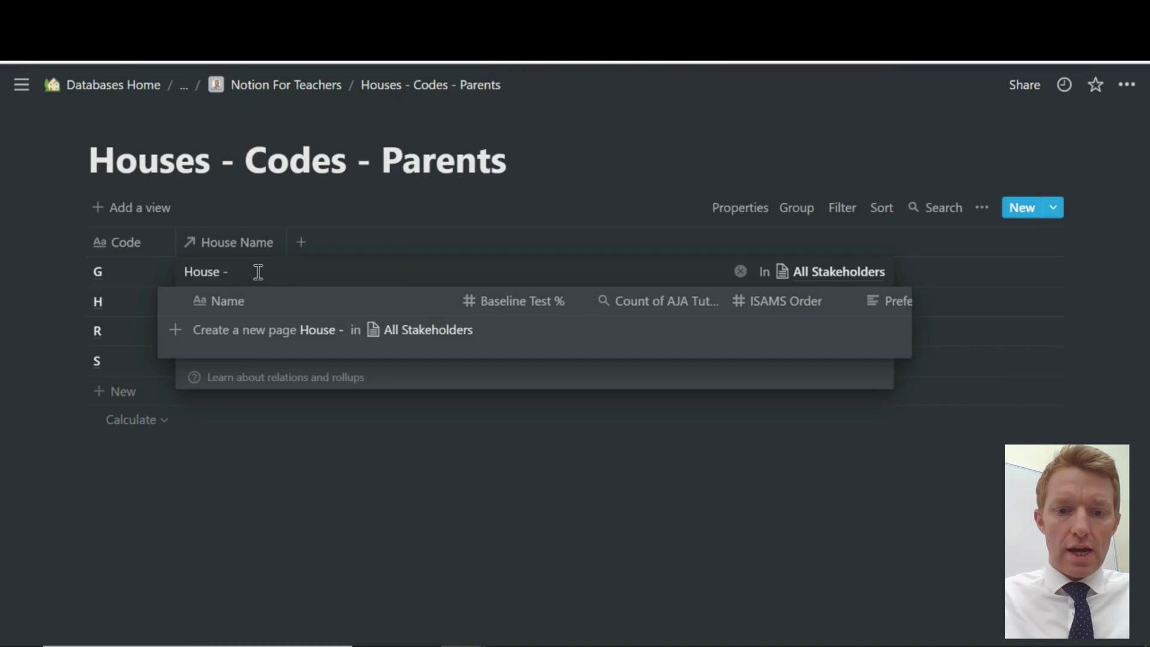
{"action": "type", "text": "Gr"}
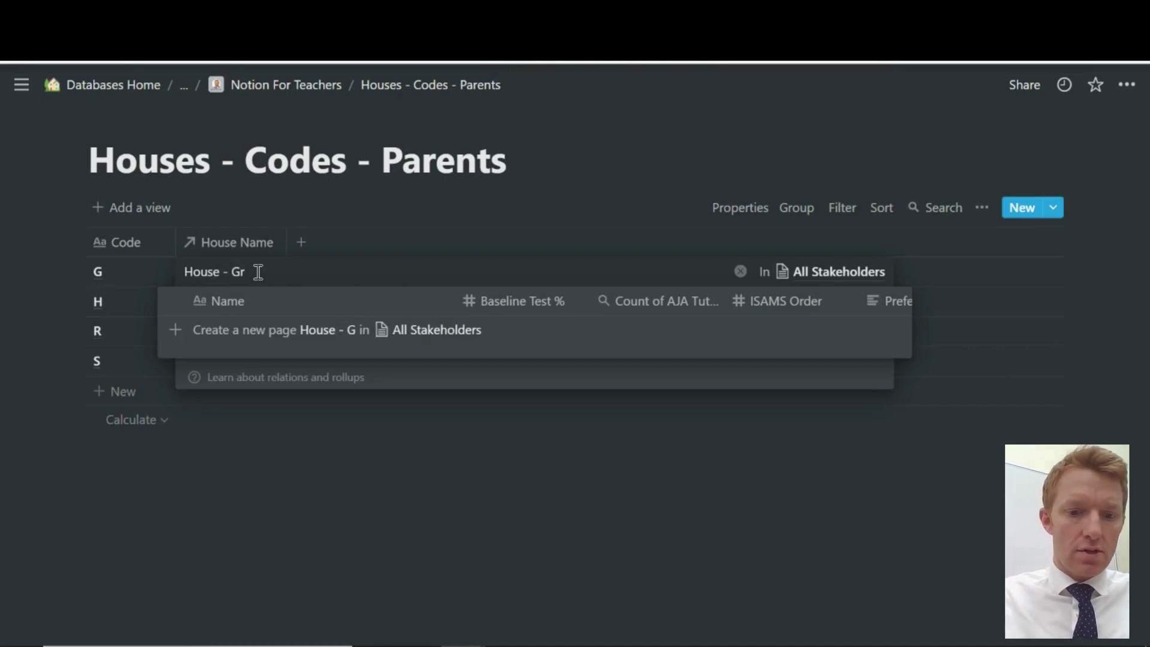
{"action": "type", "text": "yffindor"}
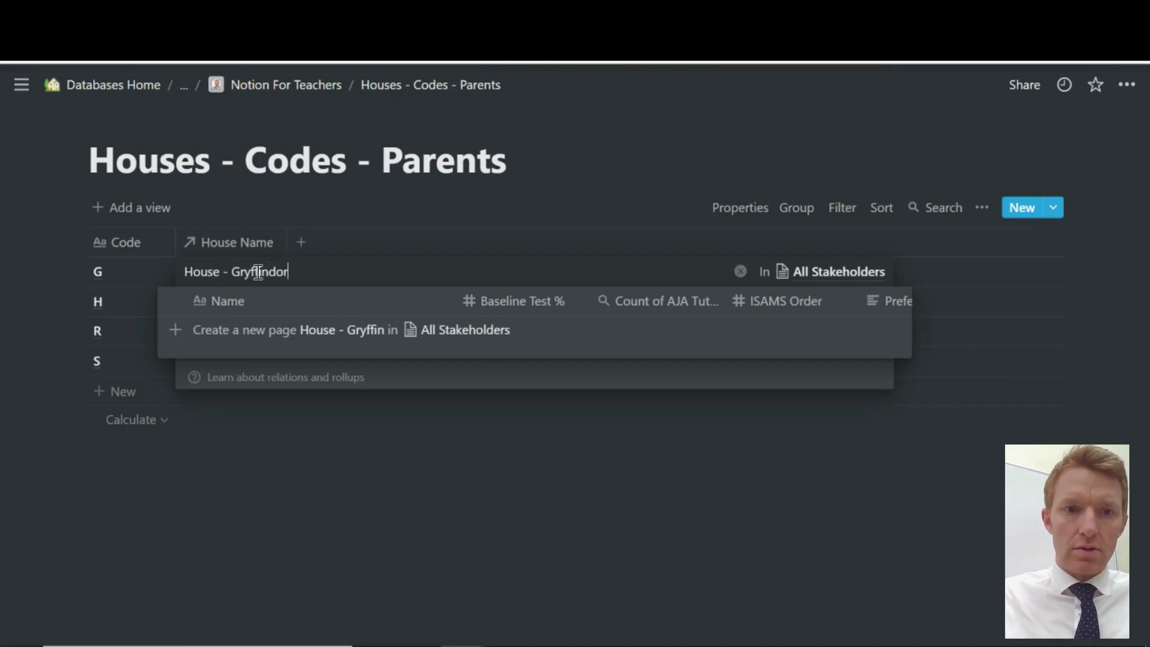
{"action": "left_click", "coordinate": [345, 331]}
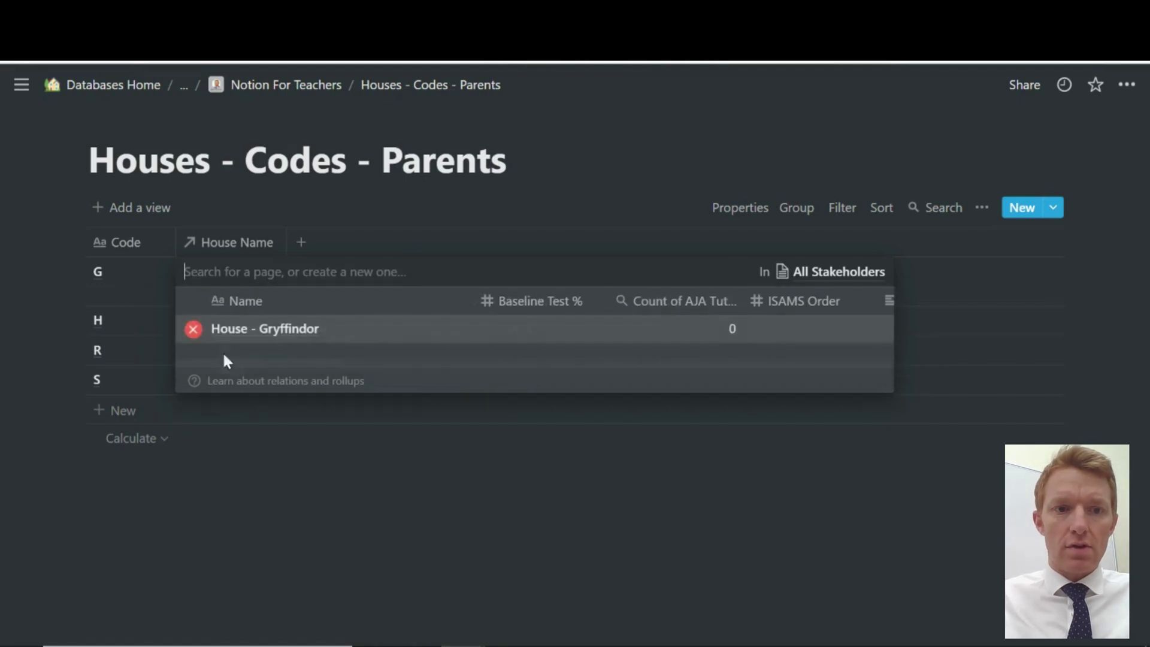
{"action": "left_click", "coordinate": [253, 427]}
Link rows H, R and S to new House - Hufflepuff, Ravenclaw and Slytherin pages
{"action": "left_click", "coordinate": [225, 323]}
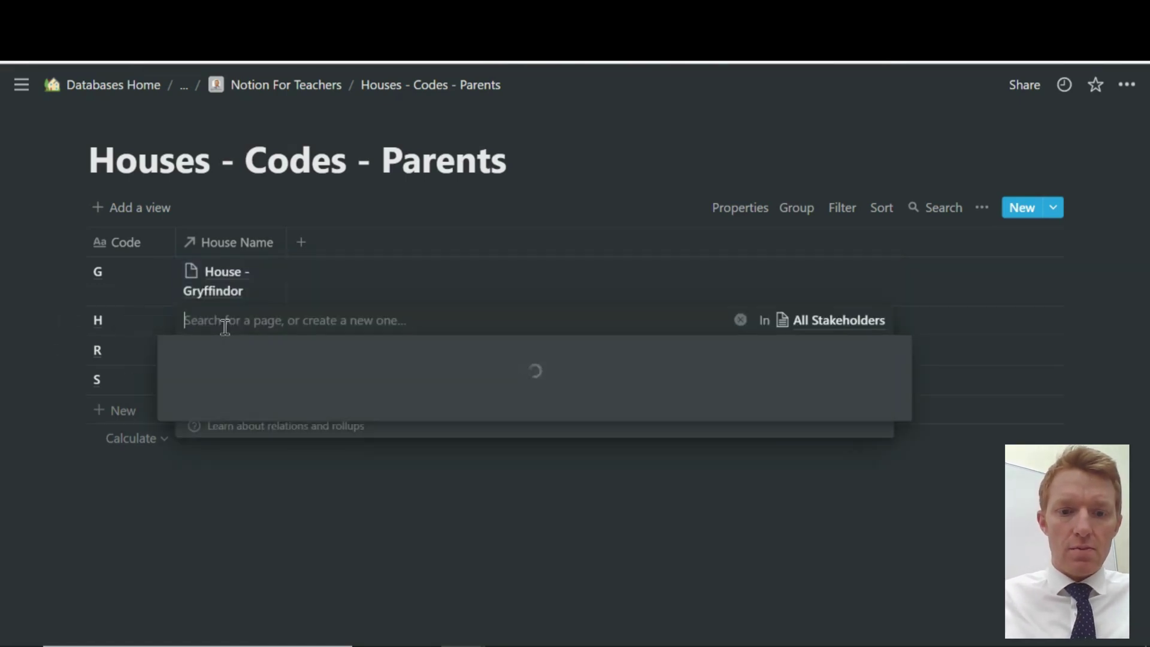
{"action": "type", "text": "House"}
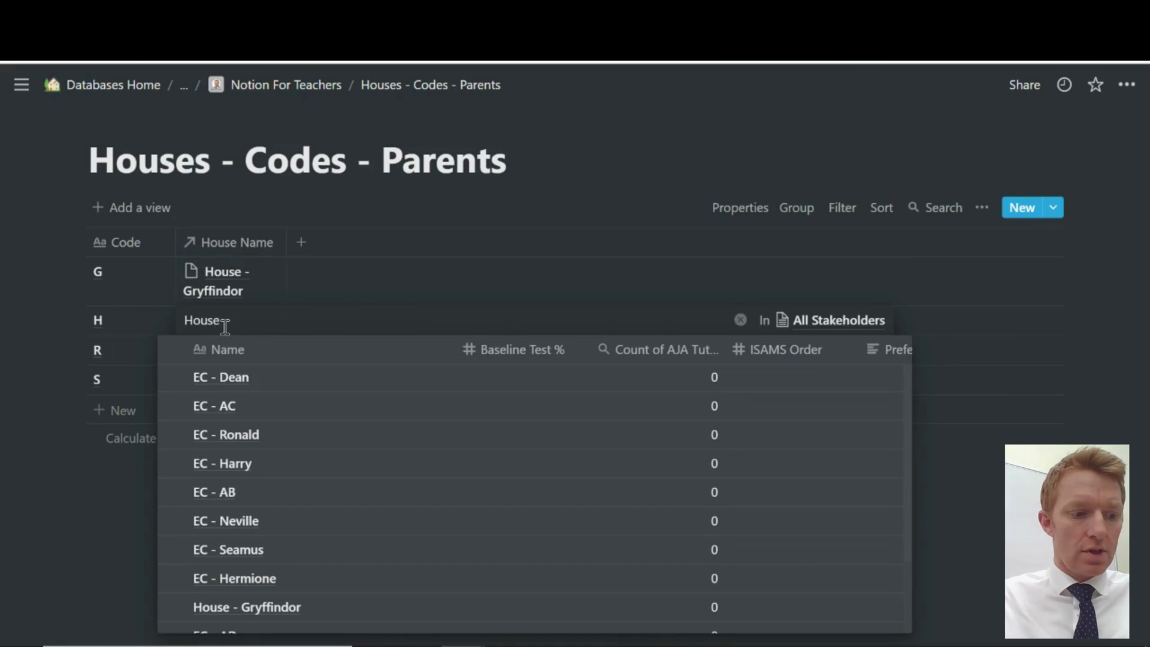
{"action": "type", "text": " - Huffle"}
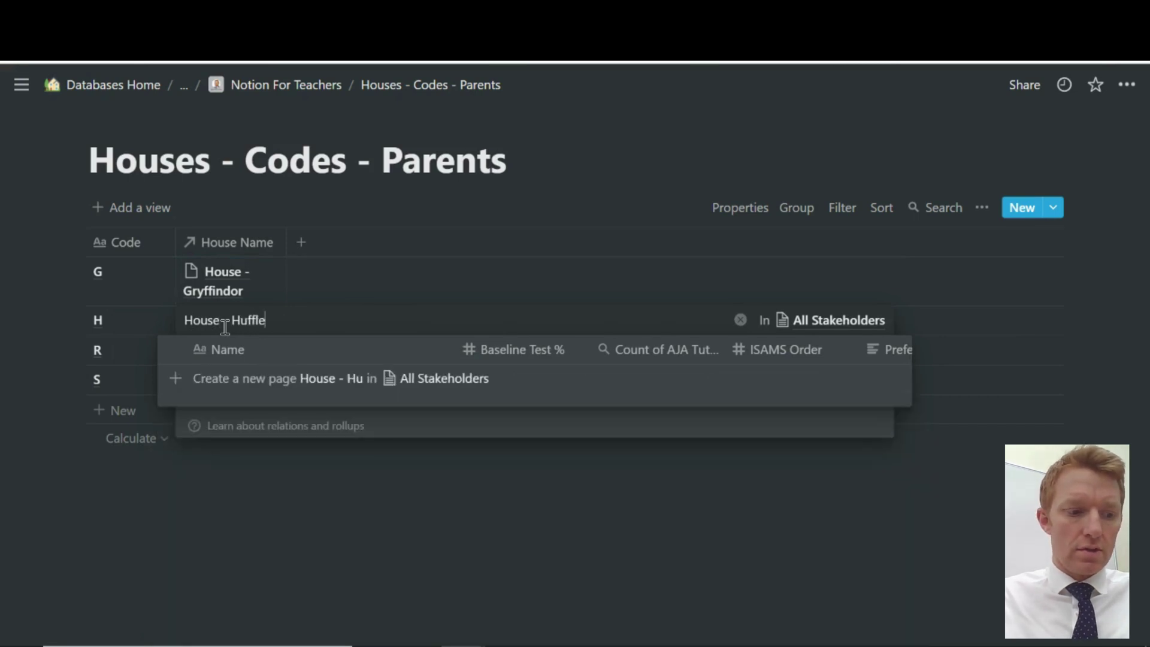
{"action": "type", "text": "puff"}
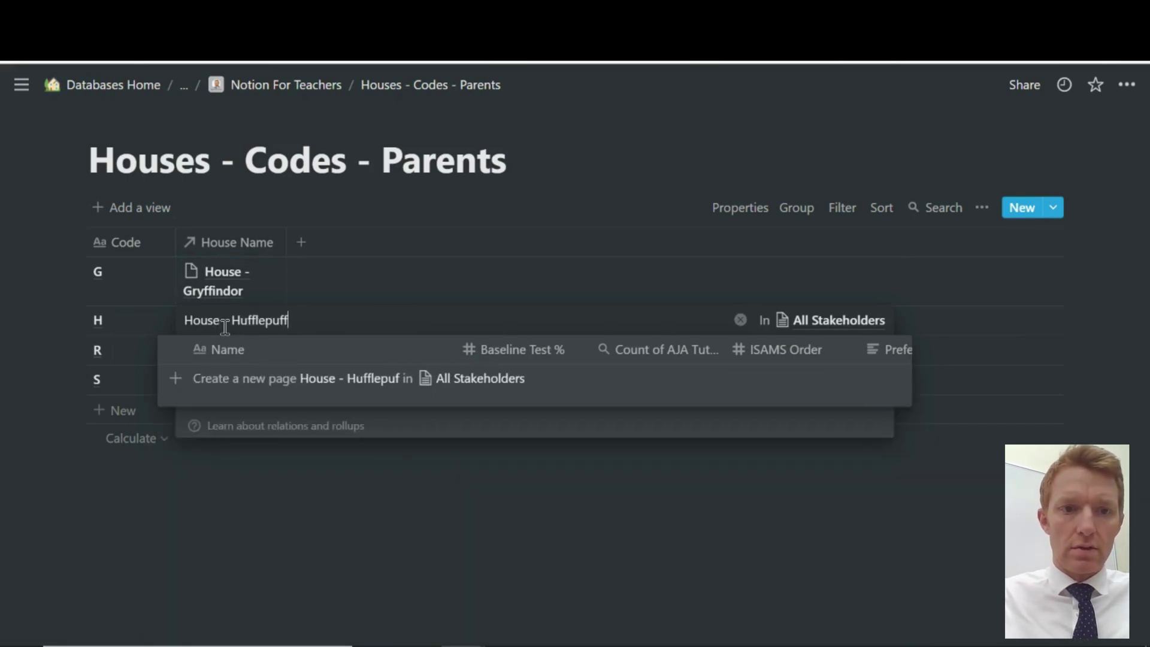
{"action": "left_click", "coordinate": [339, 388]}
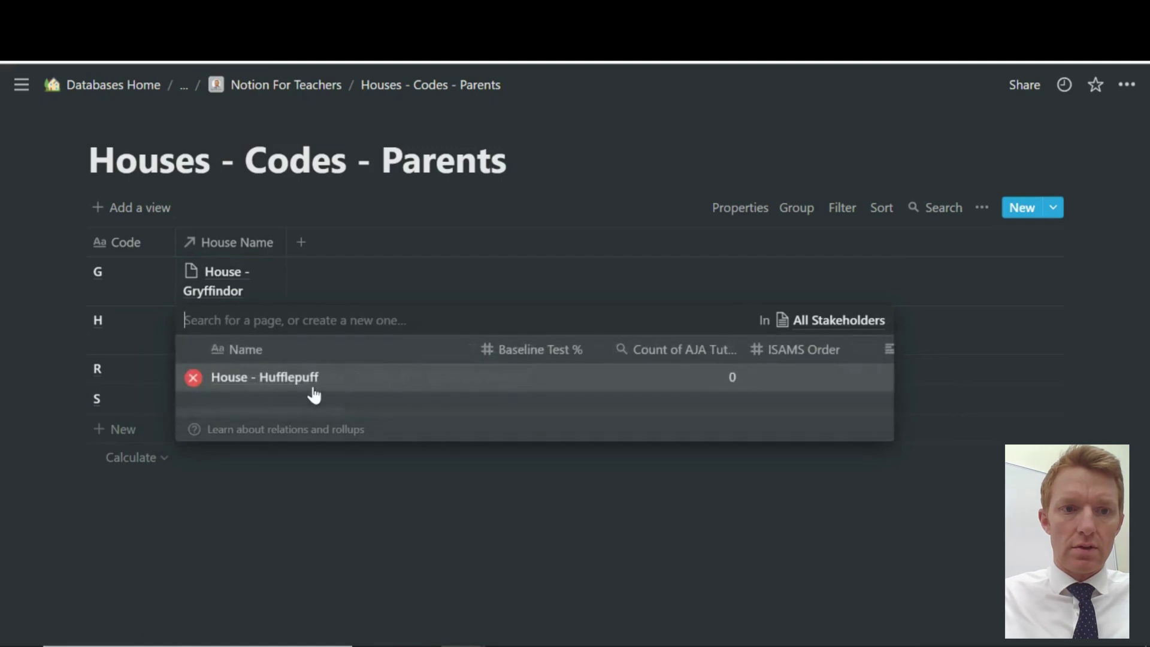
{"action": "left_click", "coordinate": [251, 461]}
{"action": "left_click", "coordinate": [217, 380]}
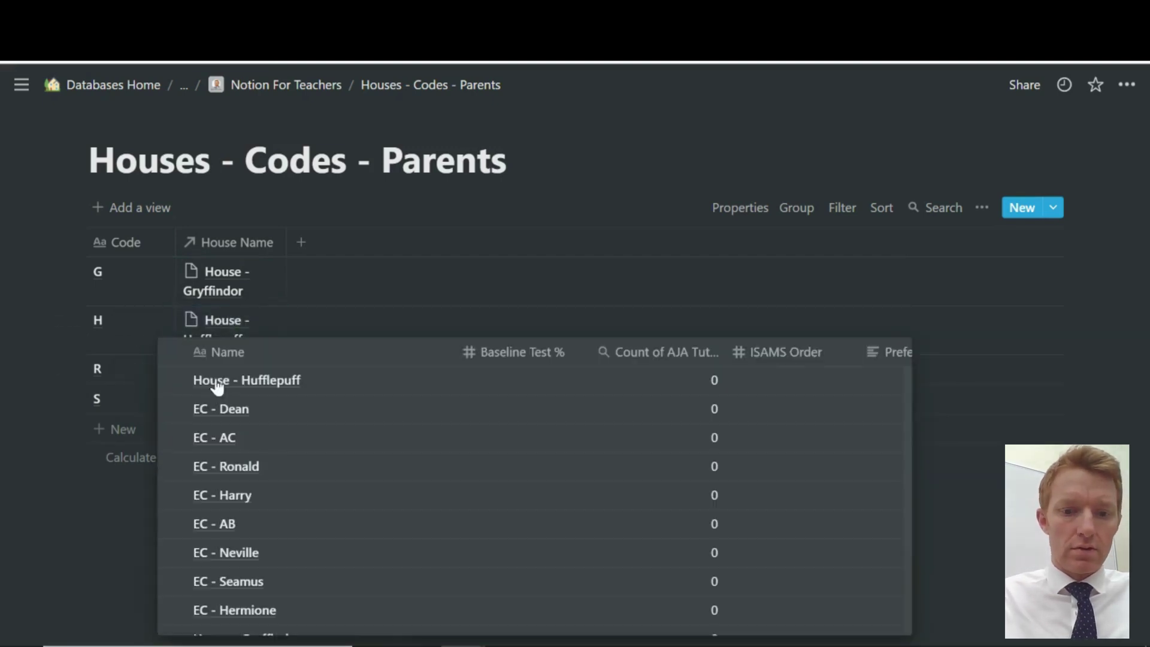
{"action": "type", "text": "House - Ravenclaw"}
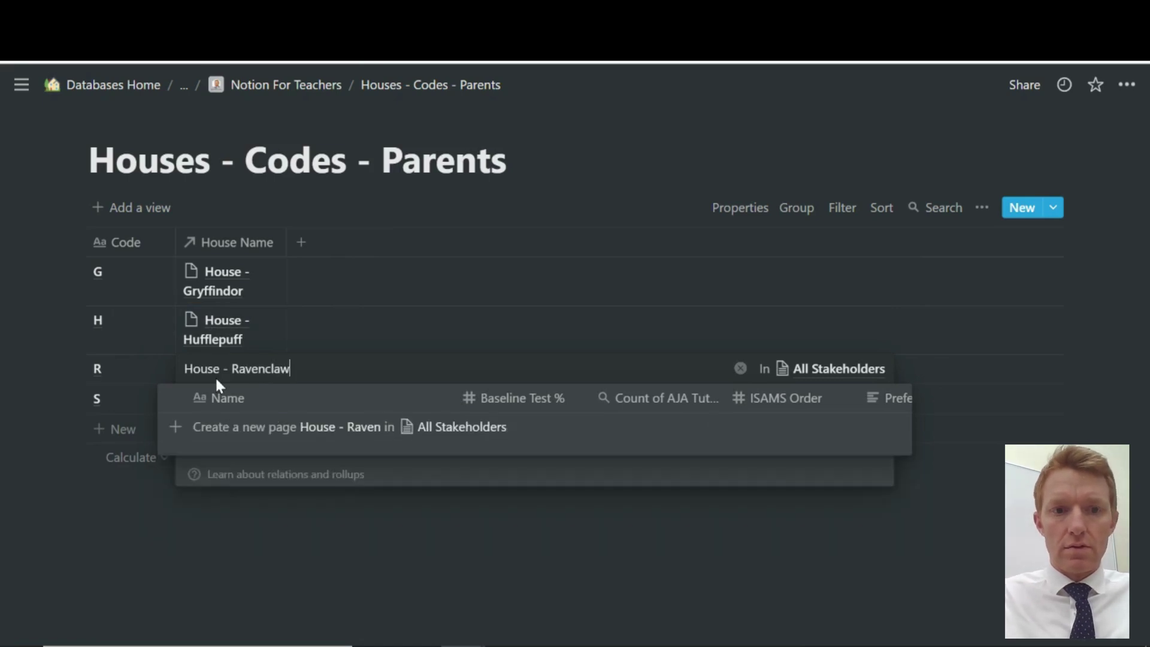
{"action": "left_click", "coordinate": [321, 426]}
{"action": "left_click", "coordinate": [270, 509]}
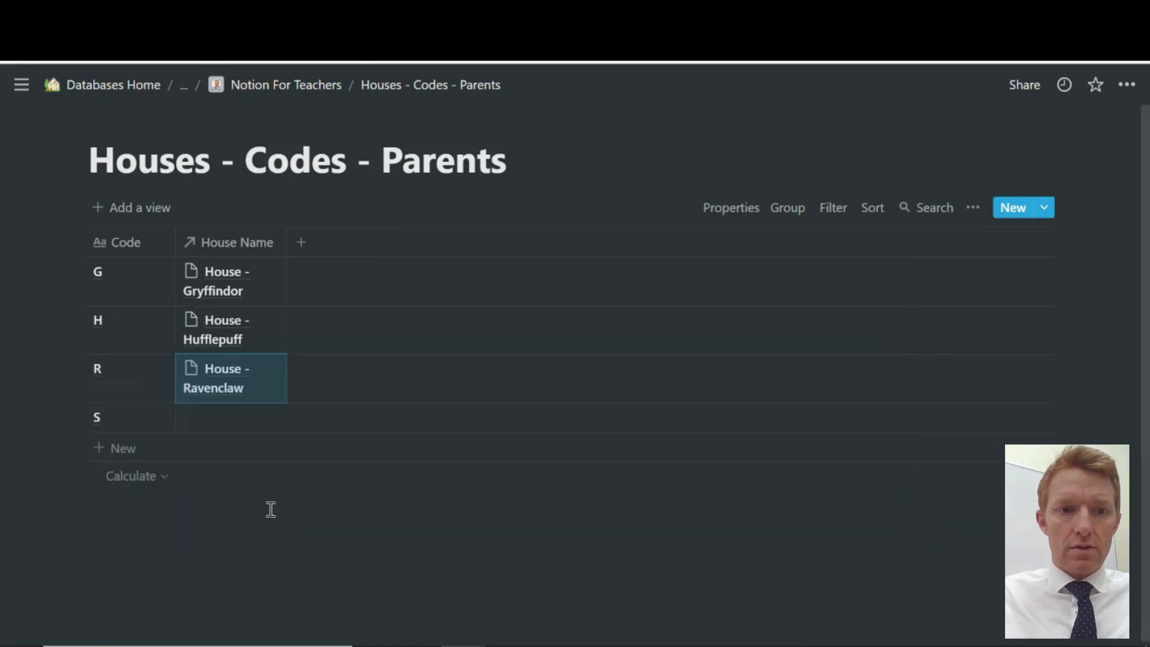
{"action": "left_click", "coordinate": [233, 418]}
{"action": "type", "text": "House "}
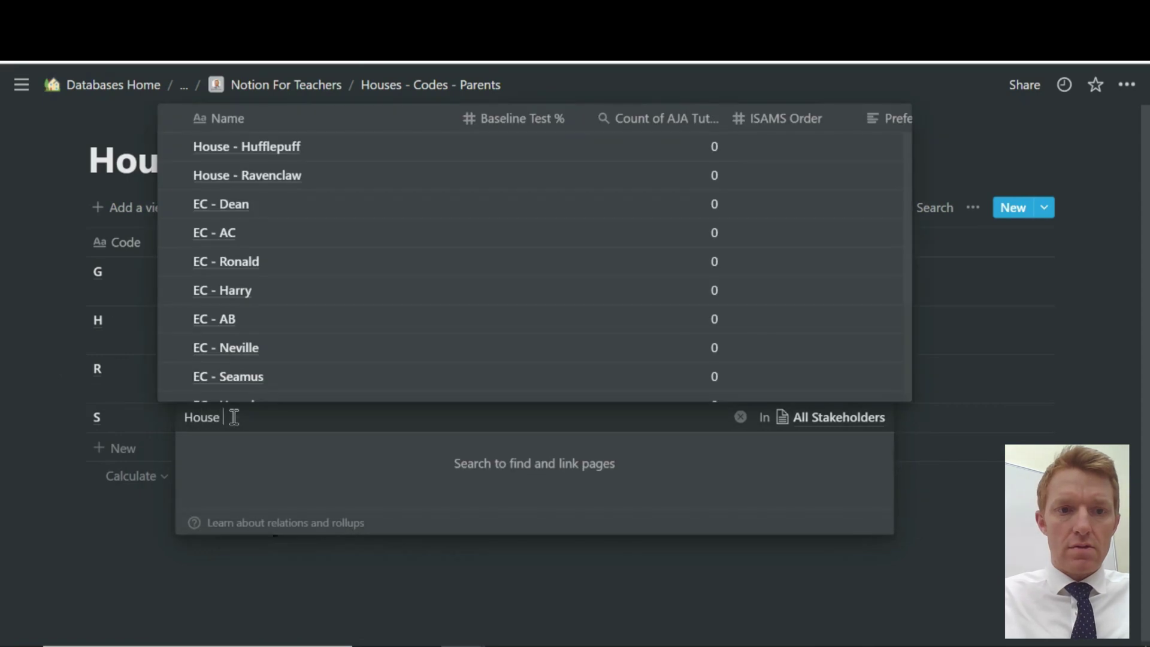
{"action": "type", "text": "- Slytherin"}
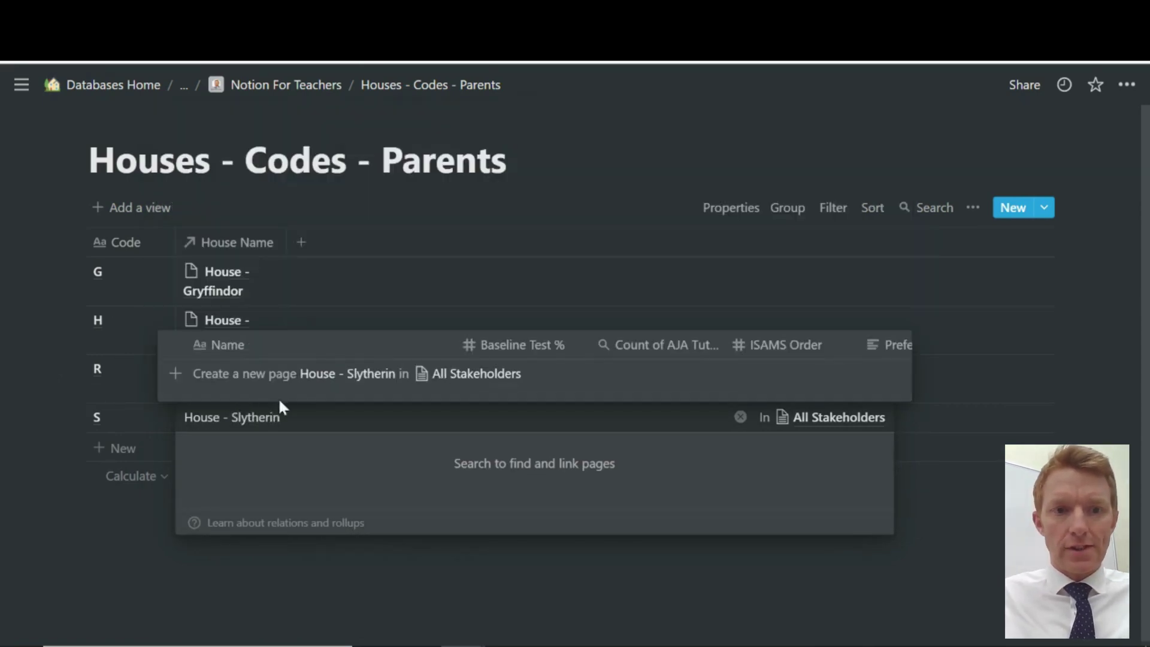
{"action": "left_click", "coordinate": [305, 374]}
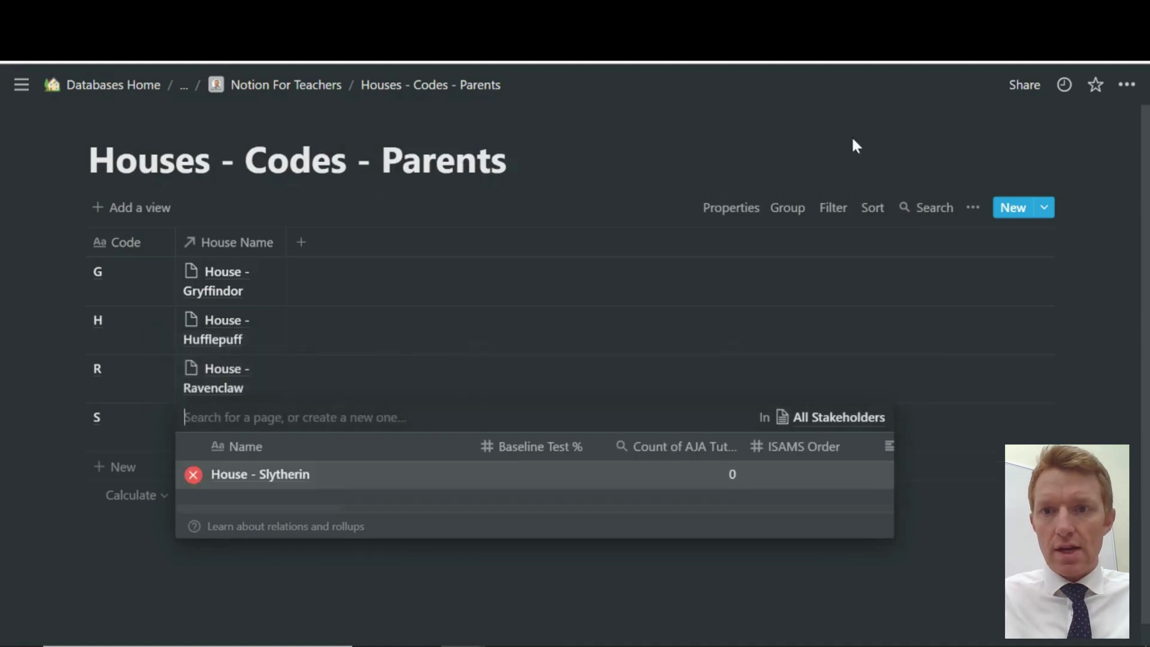
Turn off Wrap cells in the table view and drag the House Name column narrower
{"action": "key", "text": "Escape"}
{"action": "left_click", "coordinate": [973, 206]}
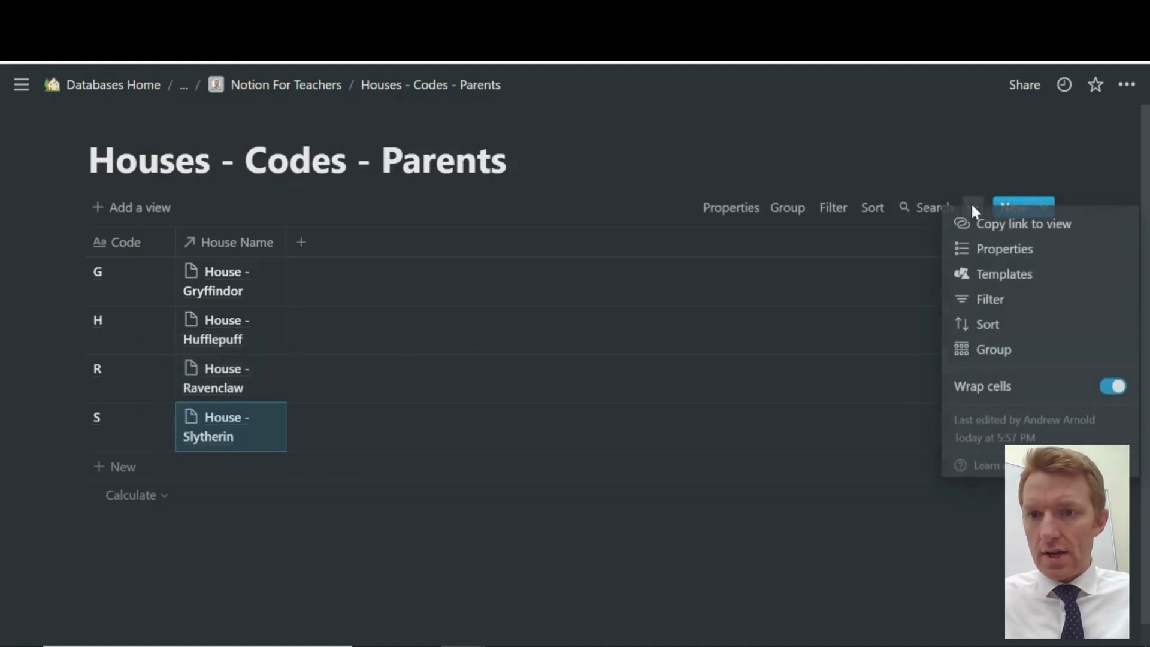
{"action": "left_click", "coordinate": [1119, 388]}
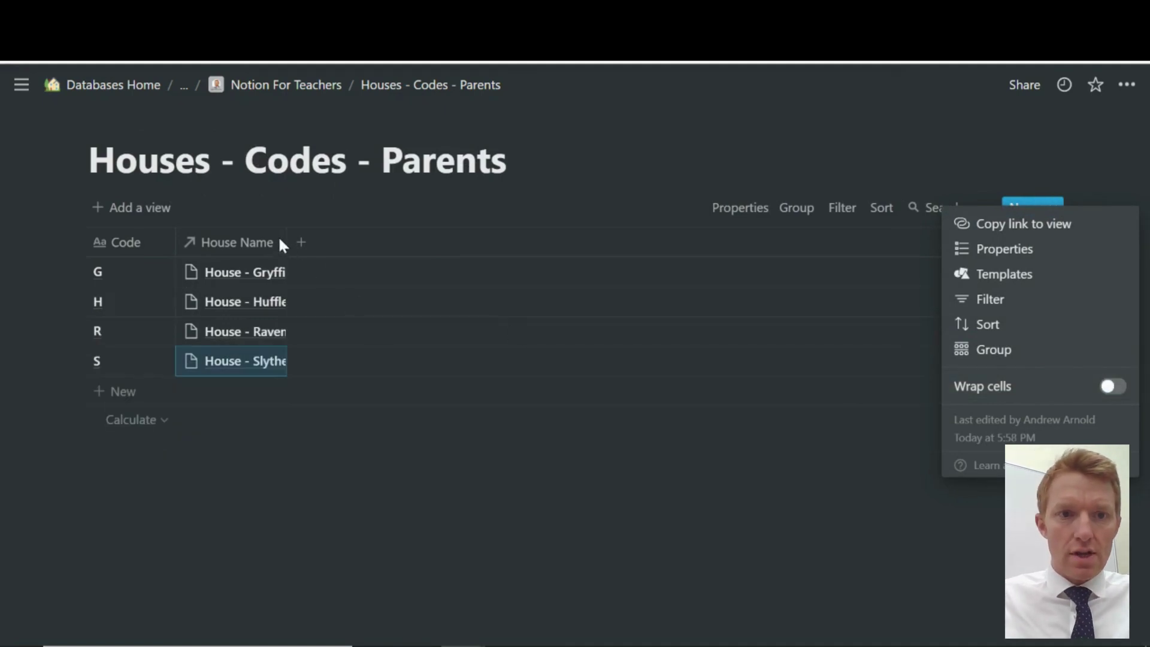
{"action": "key", "text": "Escape"}
{"action": "left_click_drag", "start_coordinate": [286, 243], "coordinate": [169, 241]}
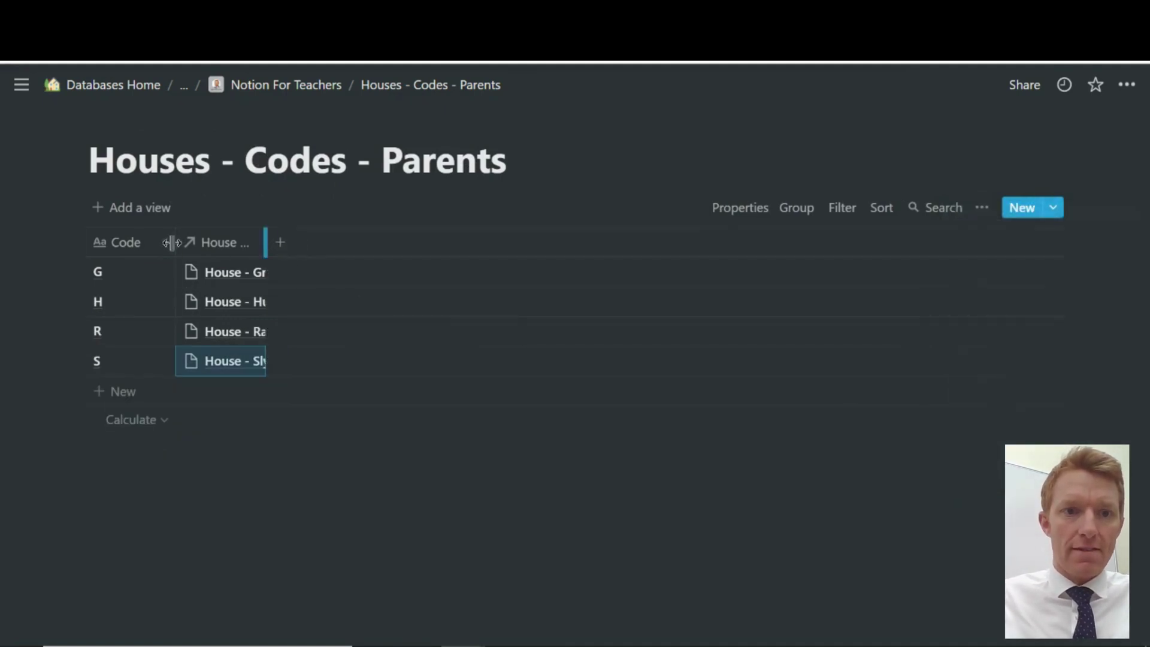
Add a new text property named Column and widen House Name to show full names
{"action": "left_click", "coordinate": [280, 243]}
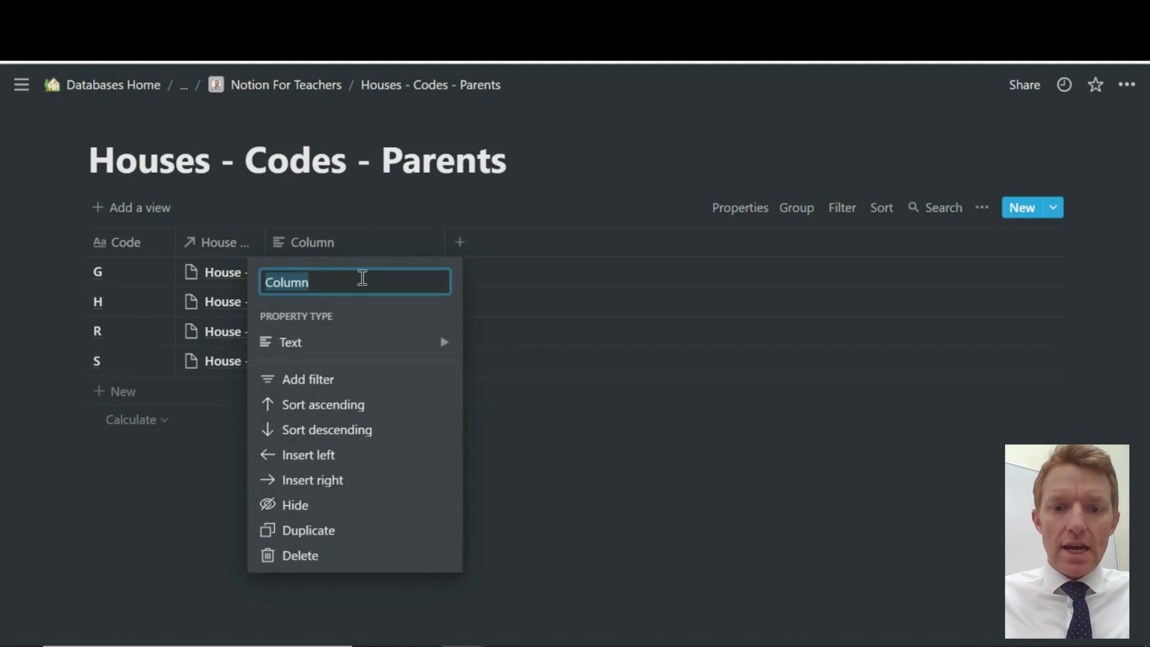
{"action": "left_click", "coordinate": [333, 342]}
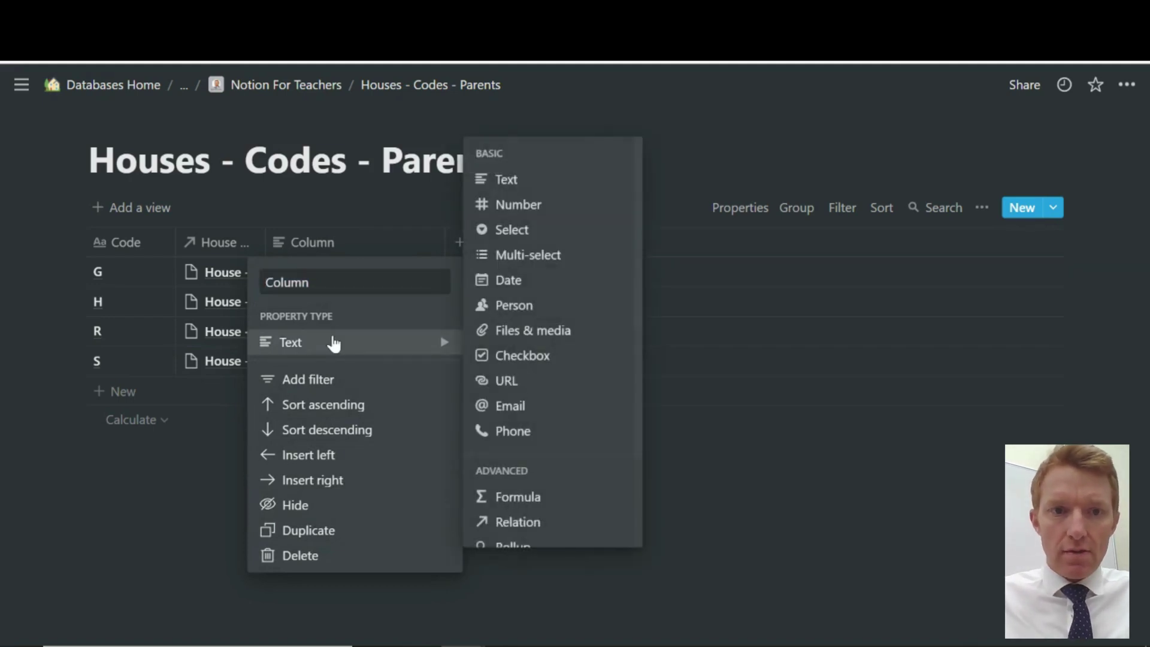
{"action": "left_click", "coordinate": [316, 237]}
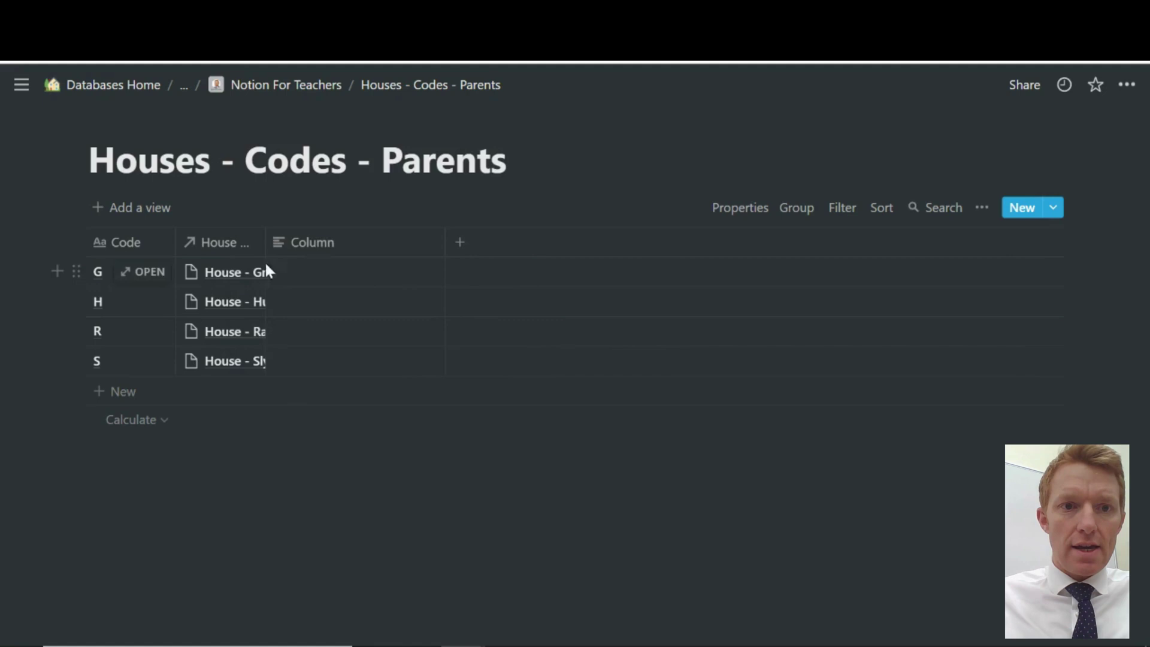
{"action": "left_click_drag", "start_coordinate": [267, 242], "coordinate": [321, 252]}
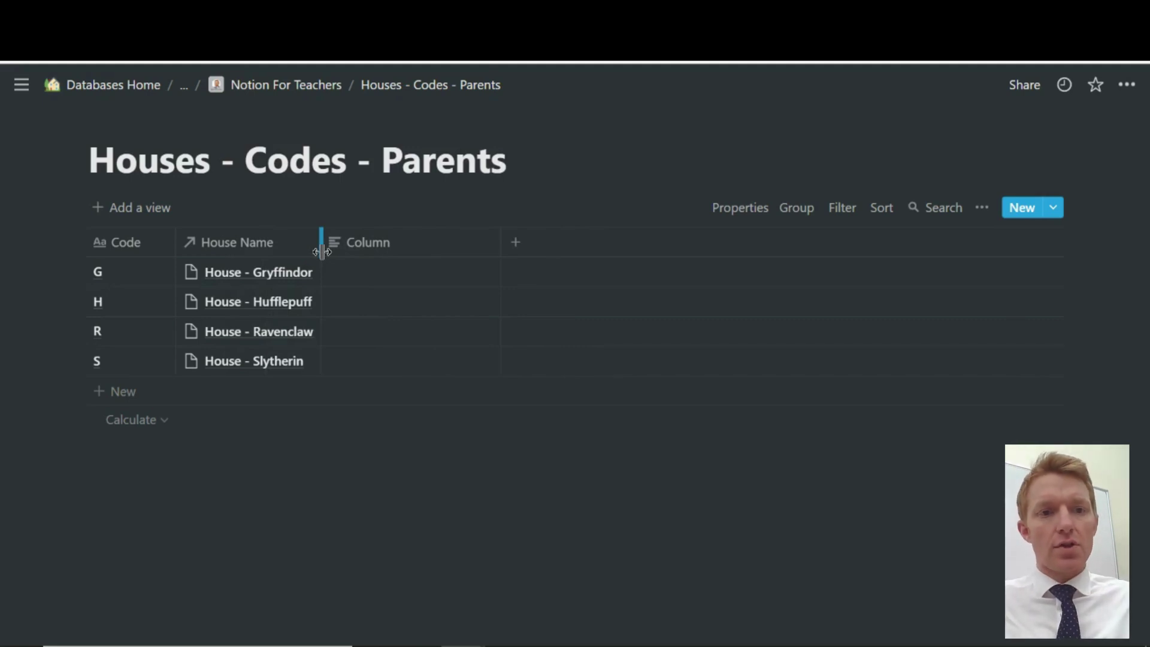
Change Column to an Email property and enter row G's two semicolon-separated parent addresses
{"action": "left_click", "coordinate": [394, 253]}
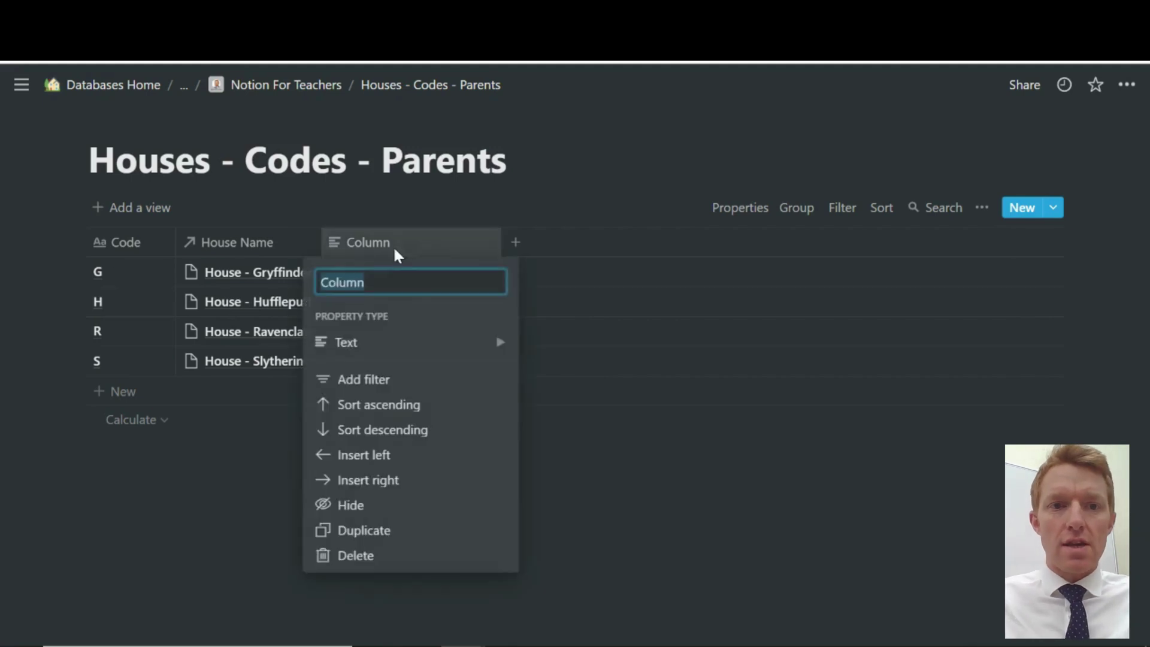
{"action": "mouse_move", "coordinate": [414, 349]}
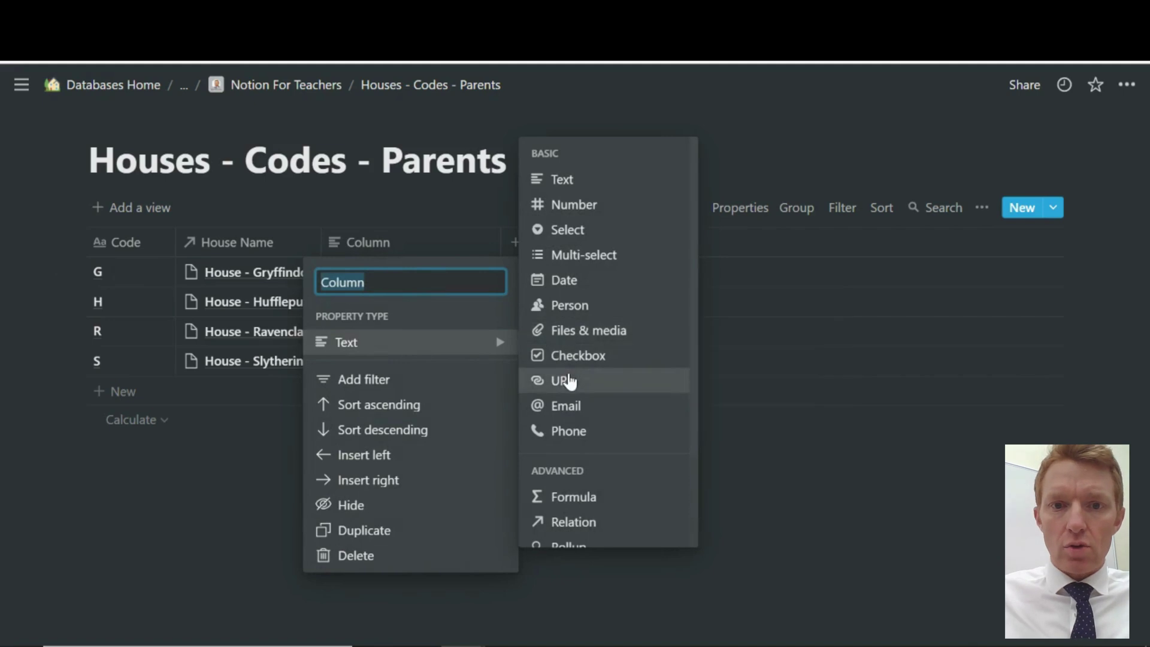
{"action": "left_click", "coordinate": [566, 406]}
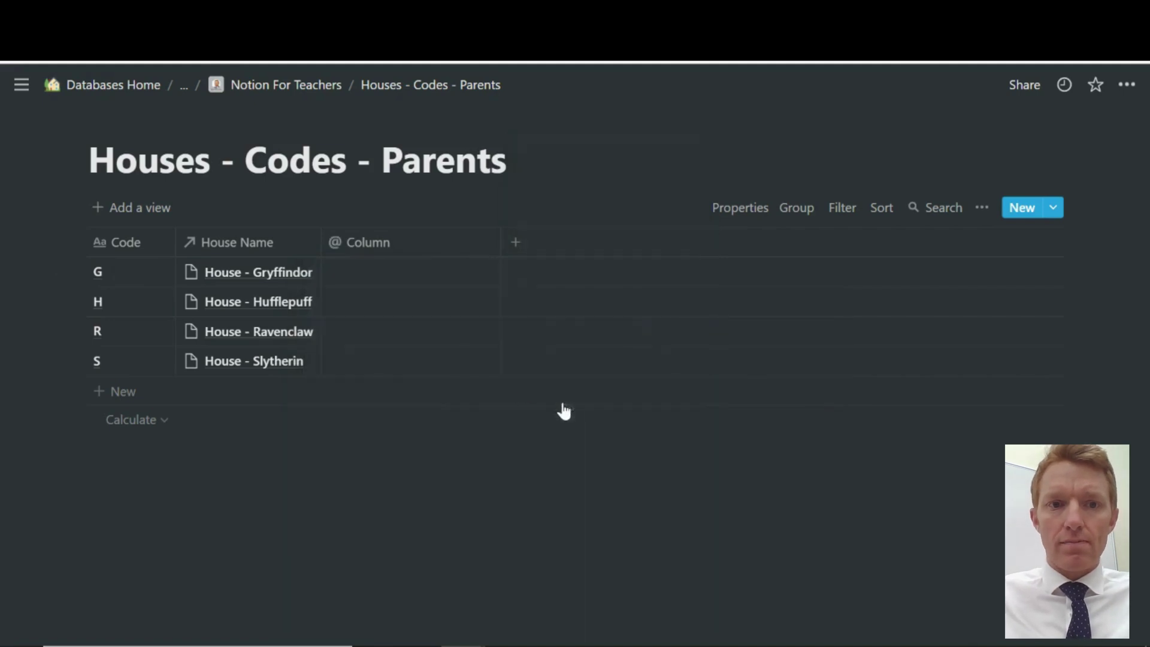
{"action": "left_click", "coordinate": [361, 272]}
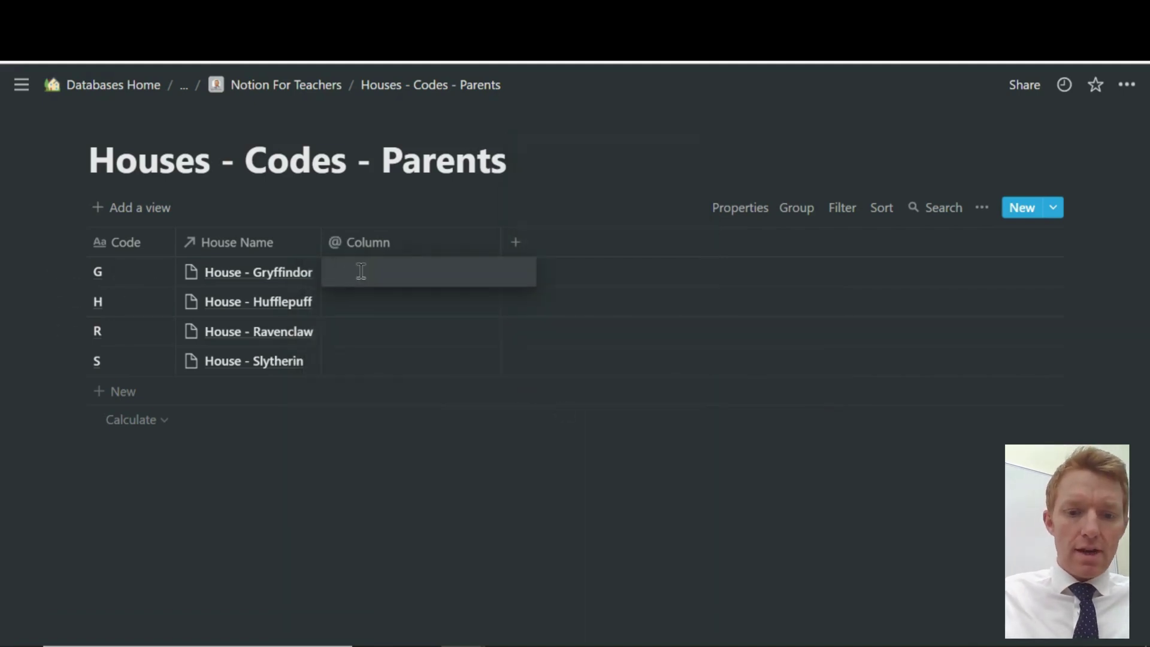
{"action": "type", "text": "minerva"}
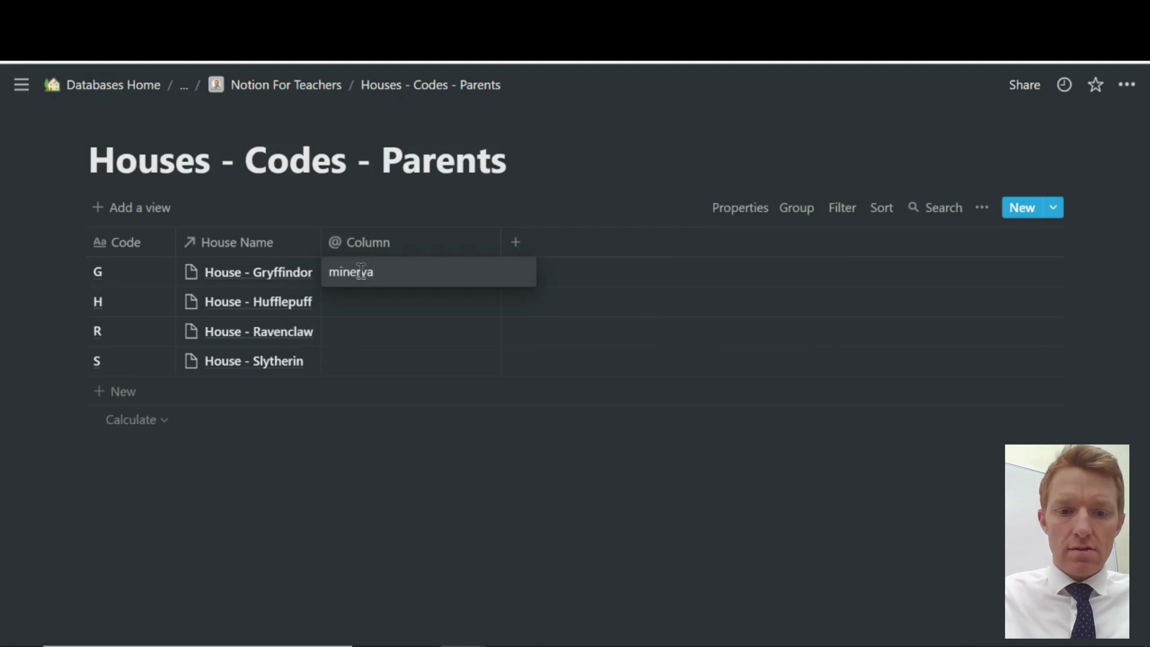
{"action": "type", "text": ".mc"}
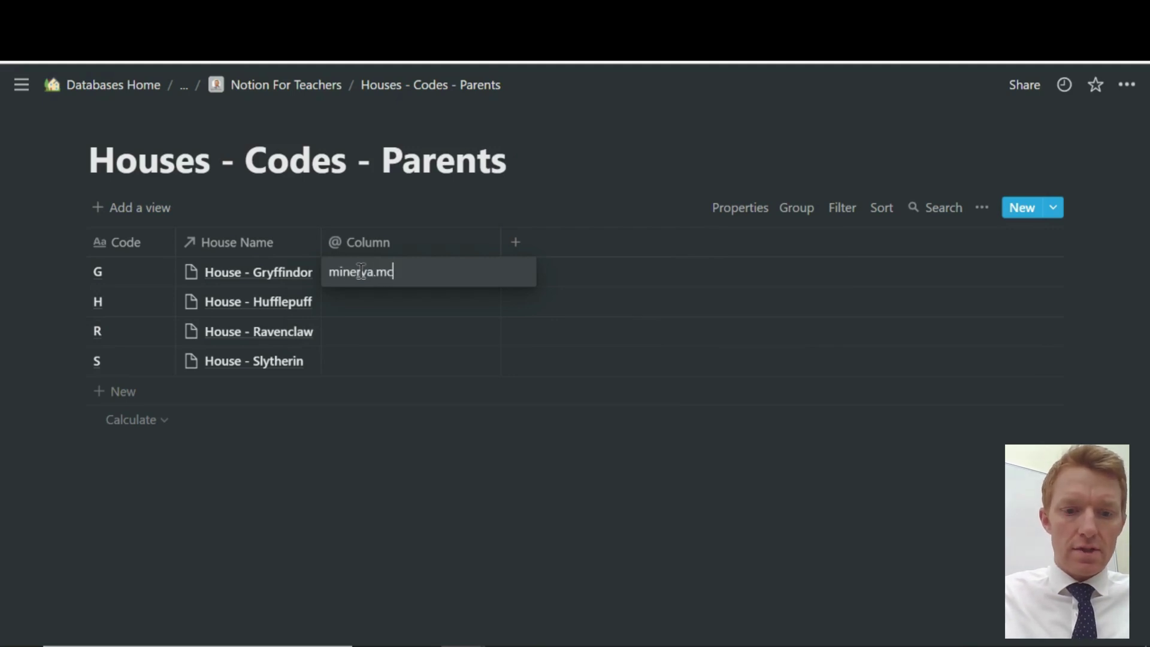
{"action": "type", "text": "gonagall"}
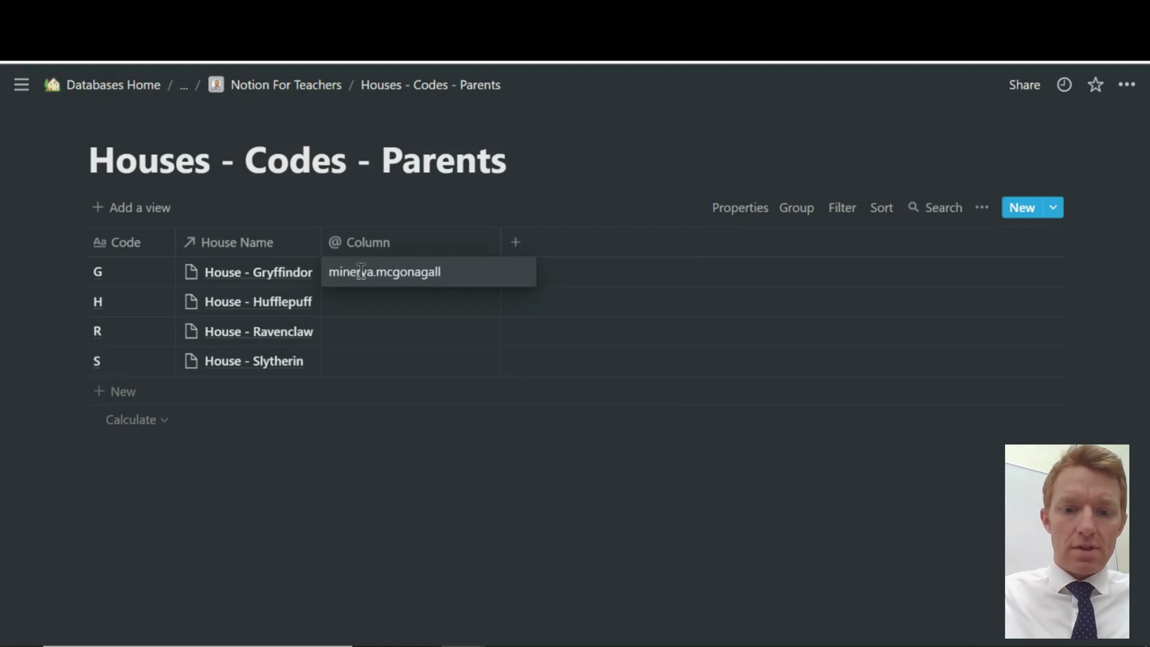
{"action": "type", "text": "@hogw"}
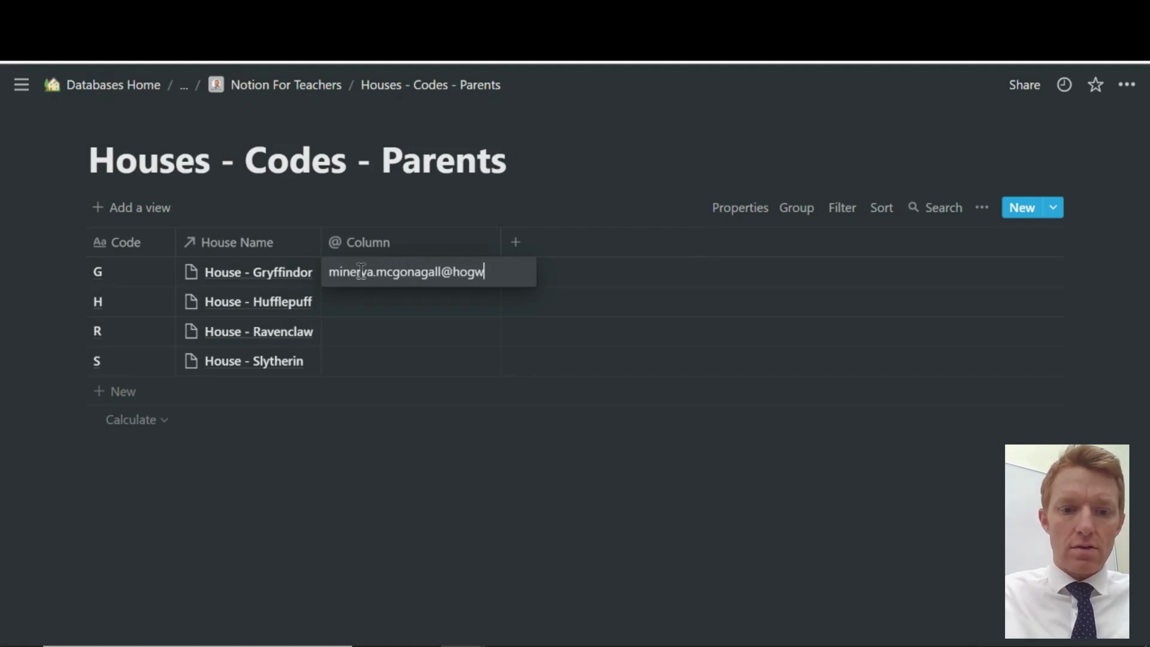
{"action": "type", "text": "arts.co"}
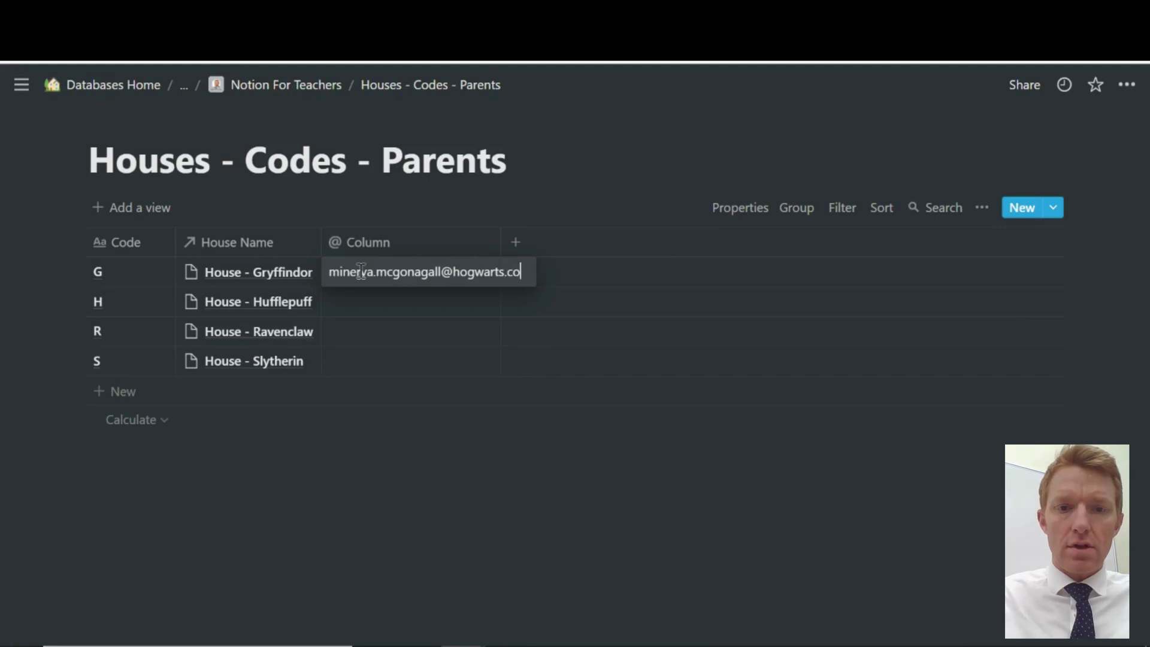
{"action": "type", "text": "."}
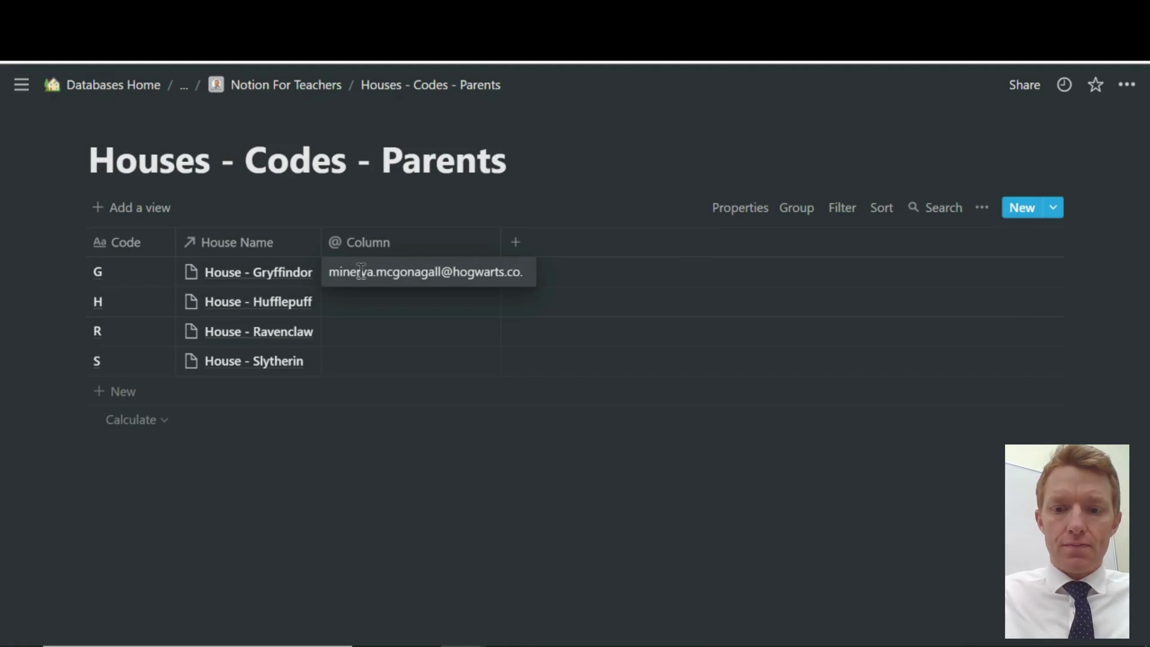
{"action": "type", "text": "m"}
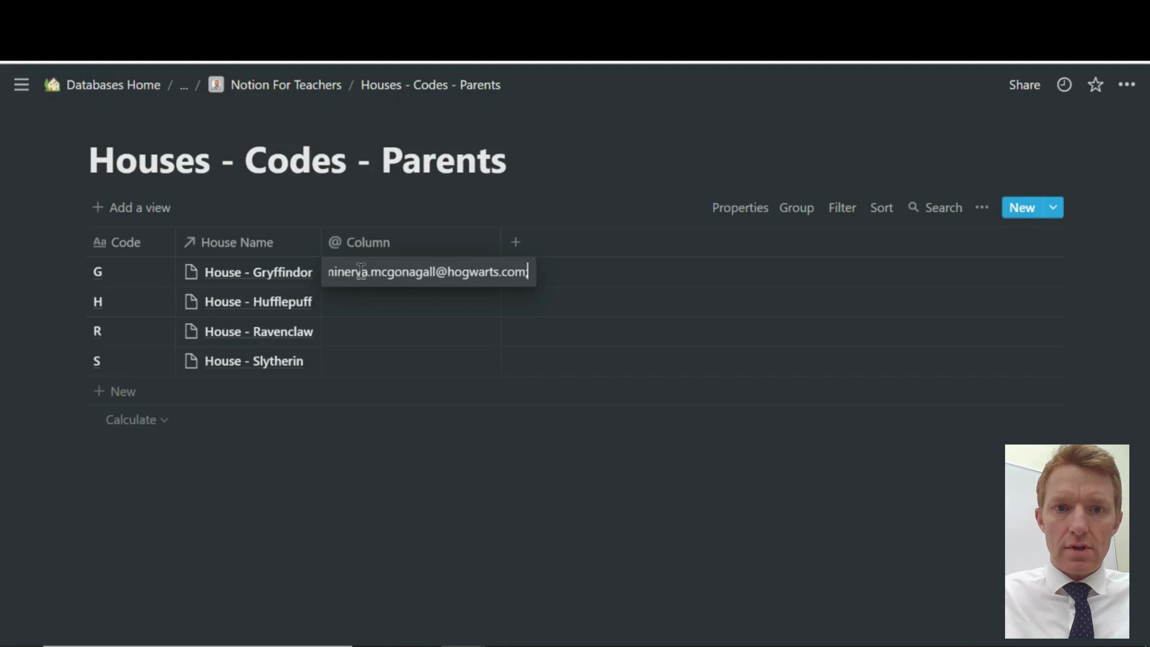
{"action": "type", "text": "; "}
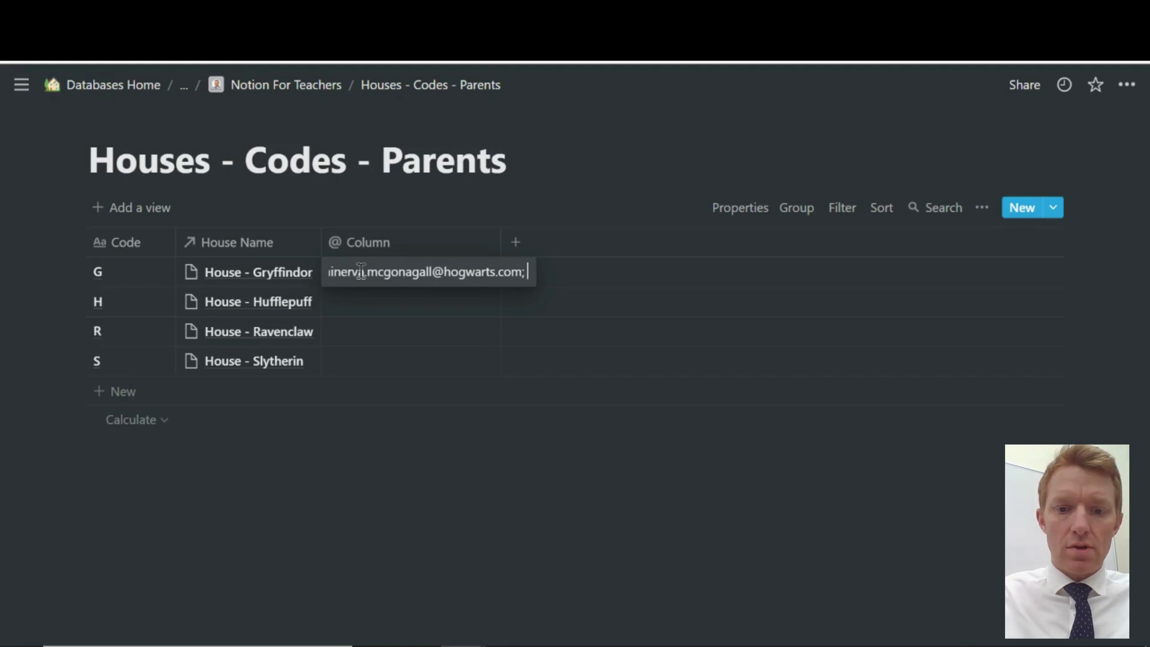
{"action": "type", "text": "someone.else"}
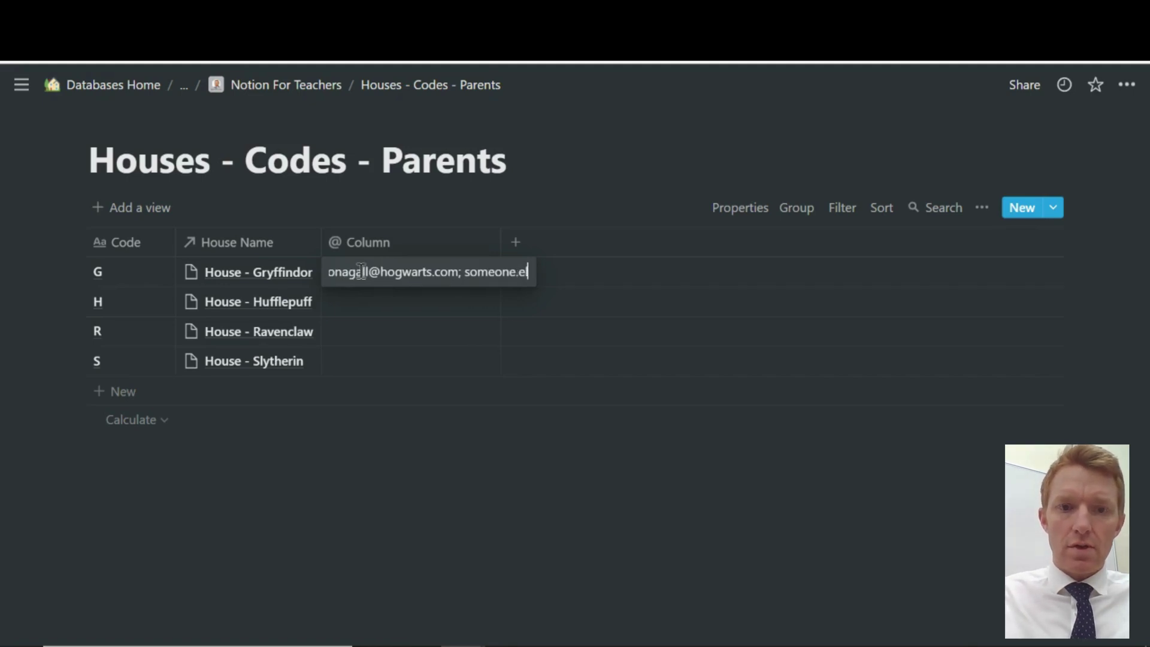
{"action": "type", "text": "@hogwa"}
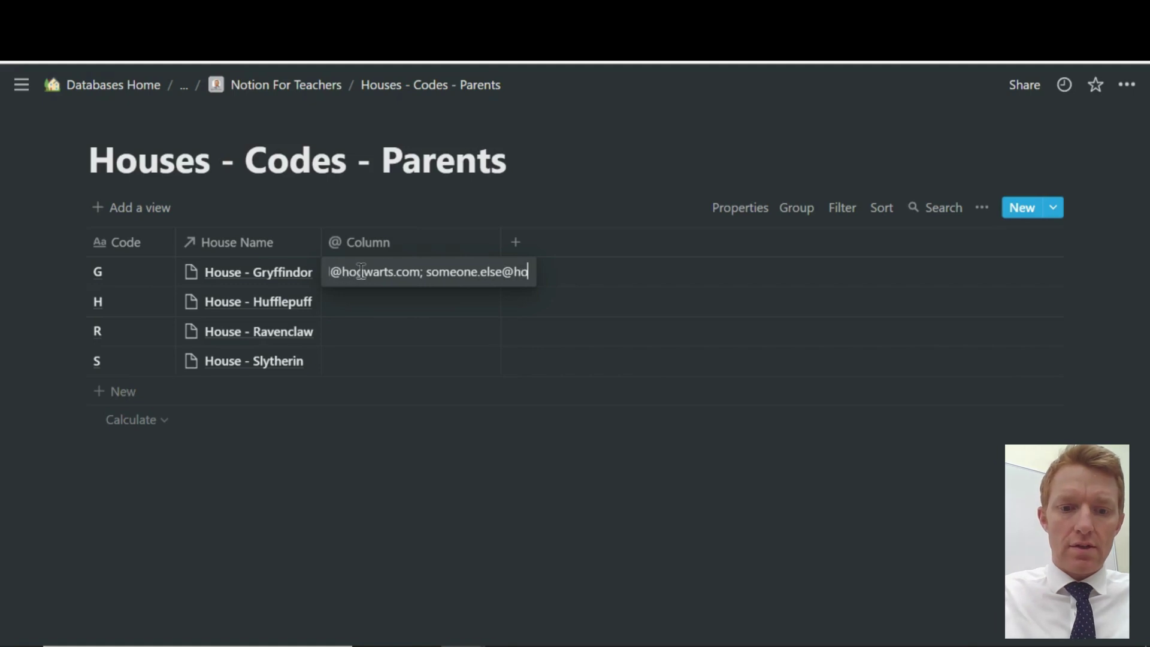
{"action": "type", "text": "rts"}
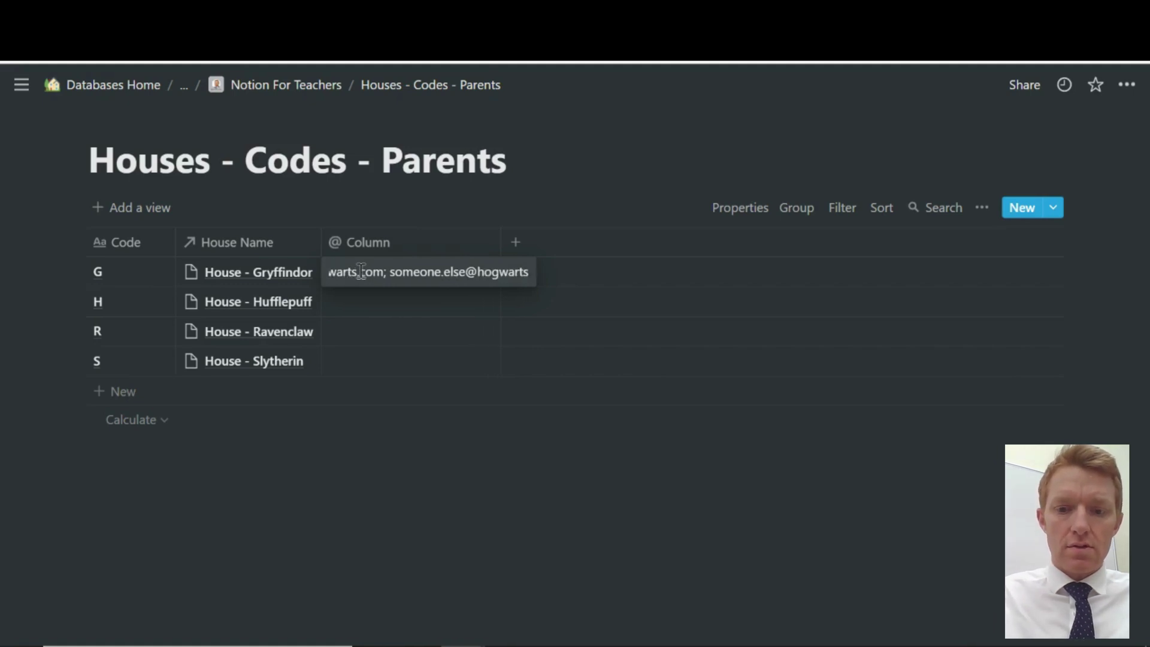
{"action": "type", "text": ".com"}
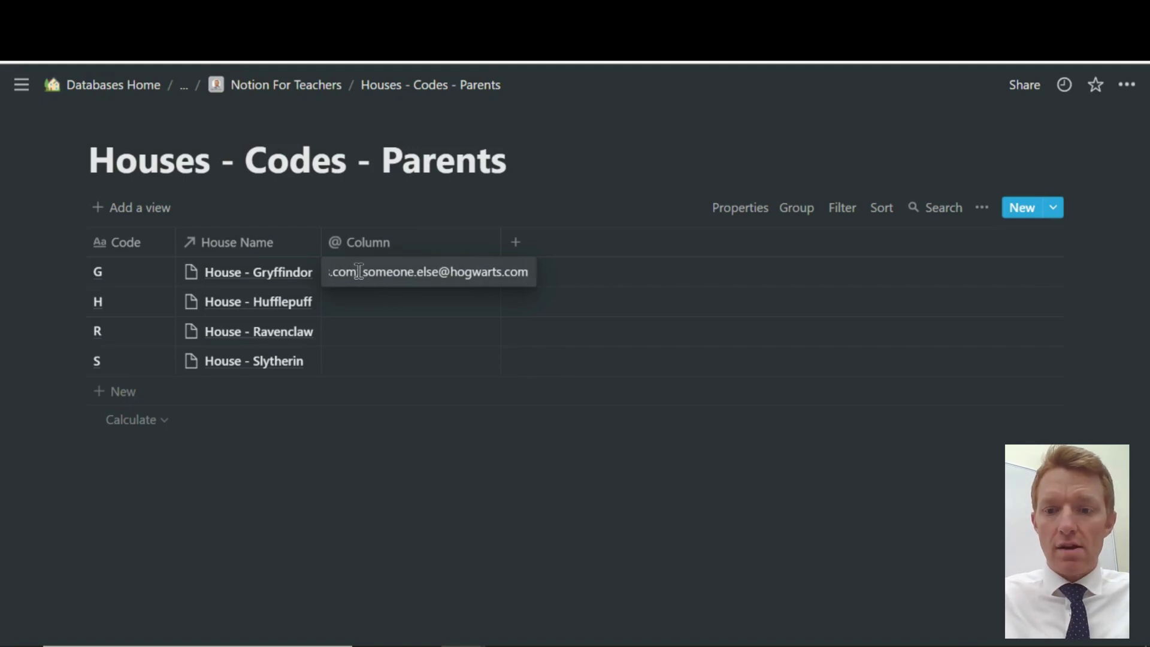
Save row G's email addresses and rename the email column to HP Email
{"action": "key", "text": "Return"}
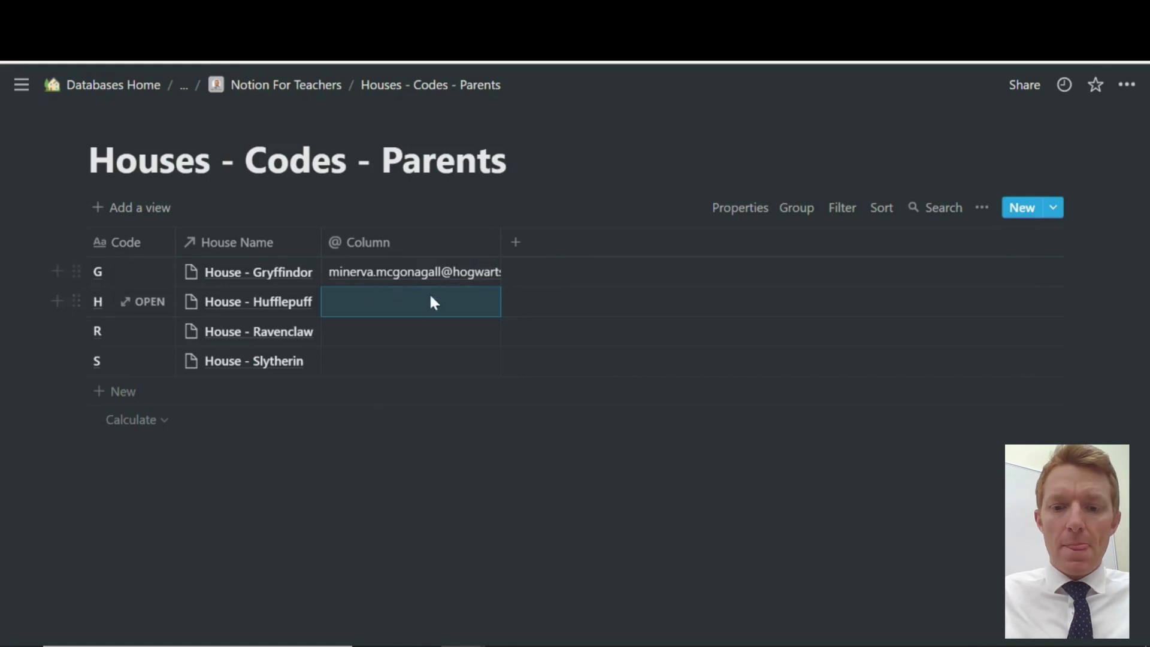
{"action": "key", "text": "Down"}
{"action": "key", "text": "Down"}
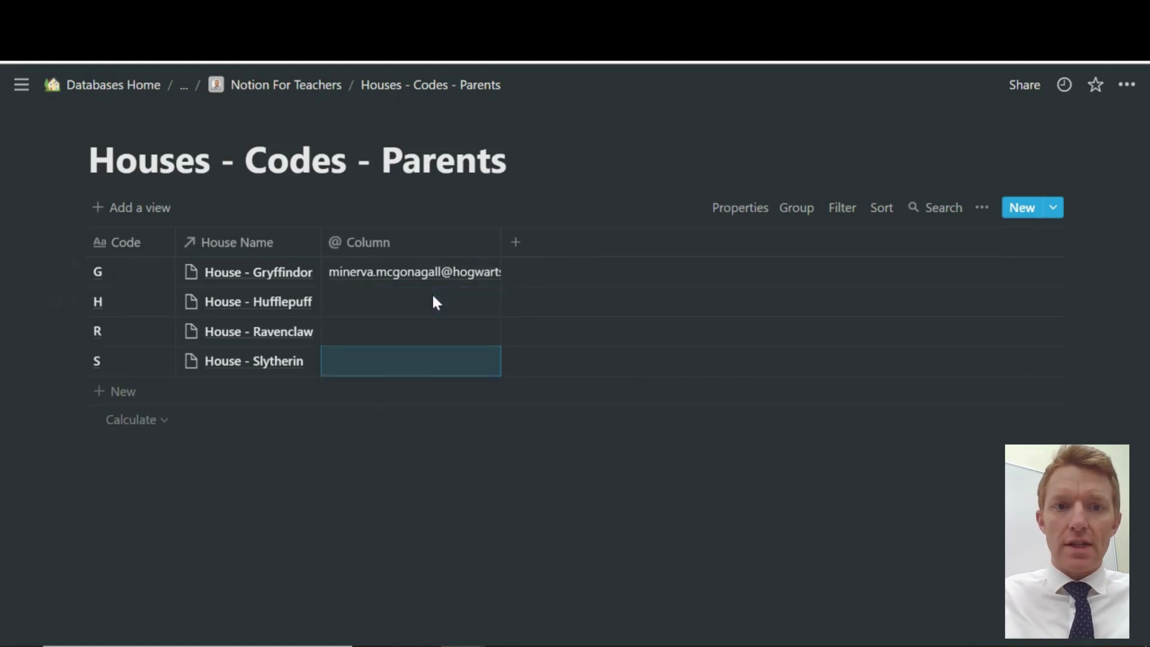
{"action": "key", "text": "Up"}
{"action": "key", "text": "Up"}
{"action": "key", "text": "Up"}
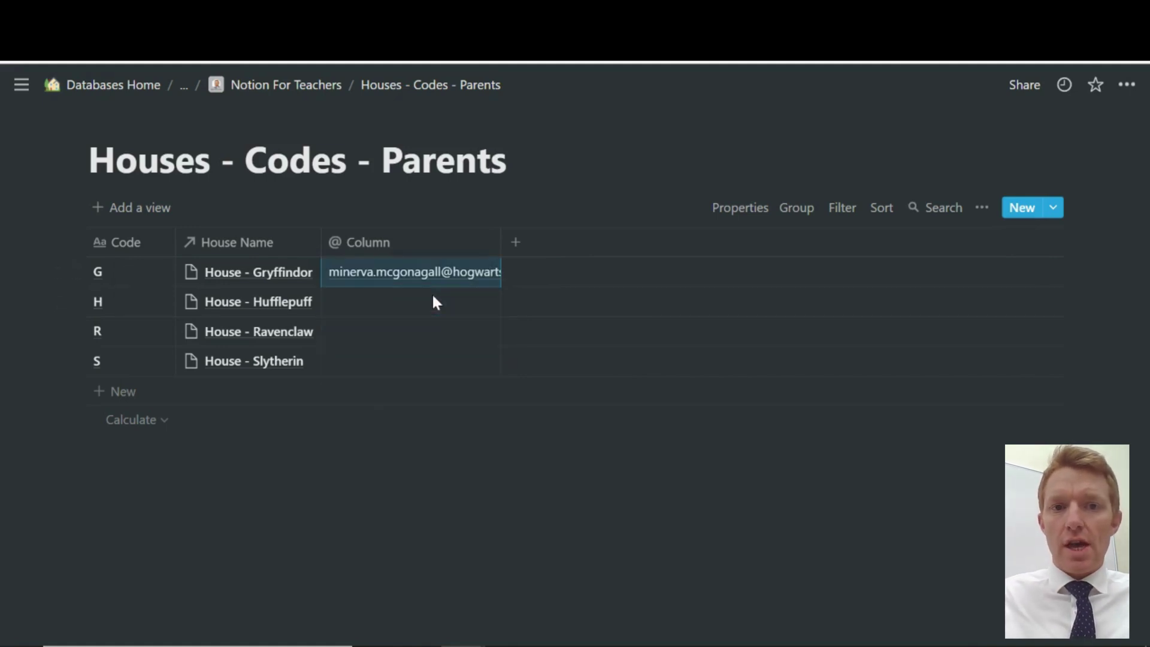
{"action": "left_click", "coordinate": [385, 242]}
{"action": "type", "text": "Email"}
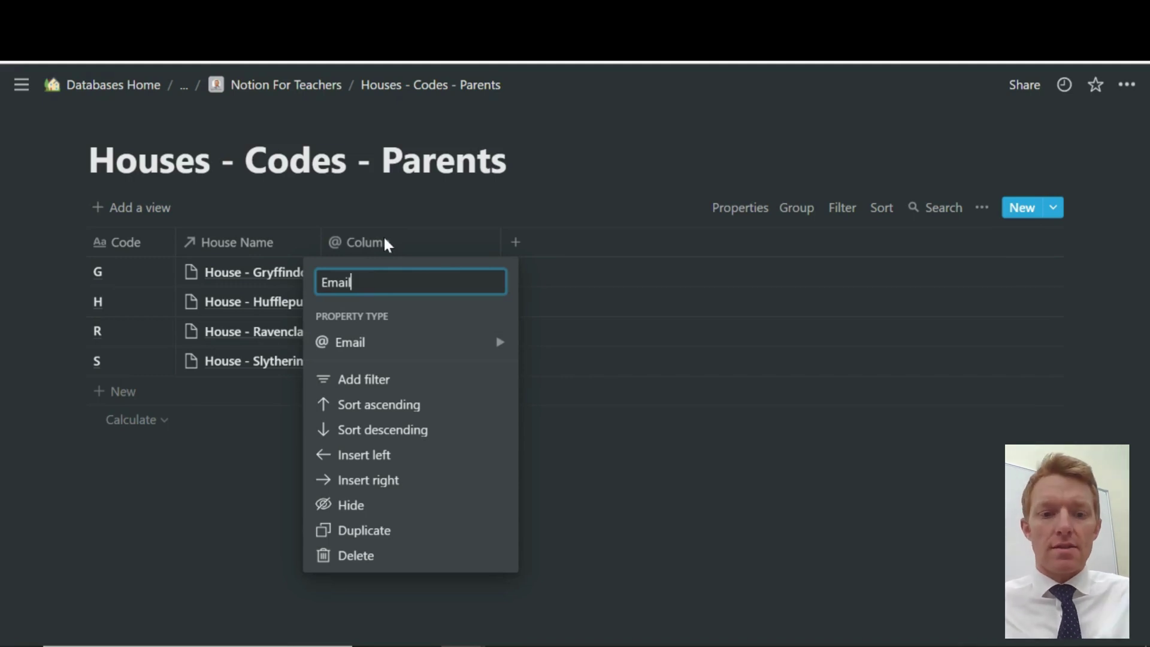
{"action": "key", "text": "BackSpace"}
{"action": "key", "text": "BackSpace"}
{"action": "key", "text": "BackSpace"}
{"action": "key", "text": "BackSpace"}
{"action": "key", "text": "BackSpace"}
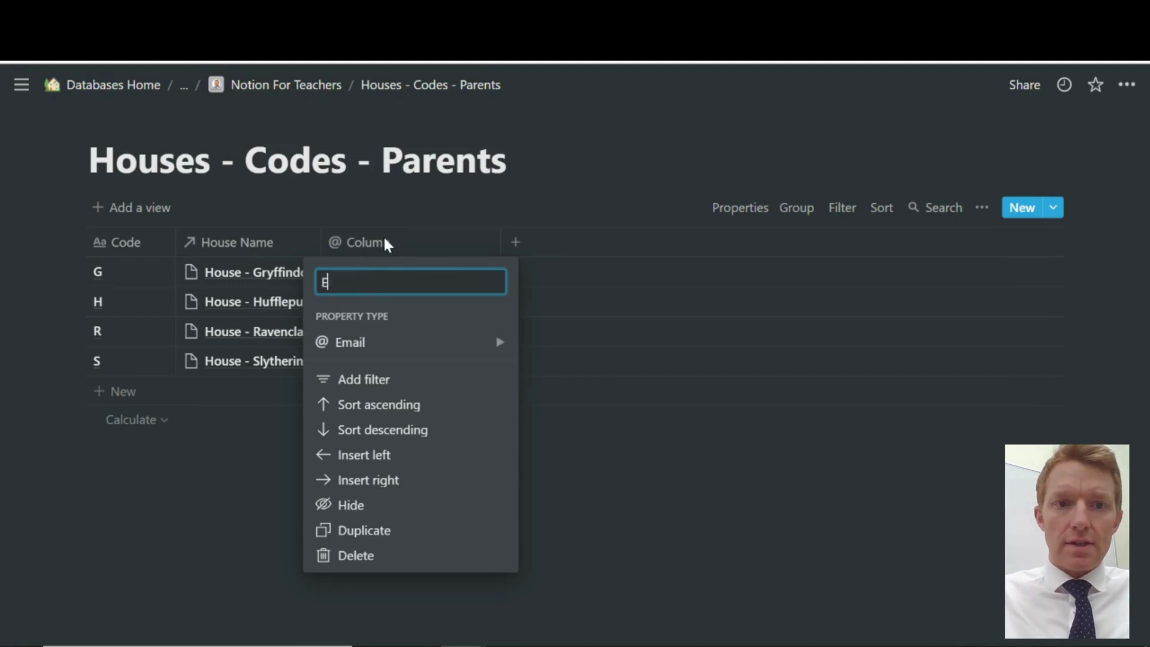
{"action": "type", "text": "HP"}
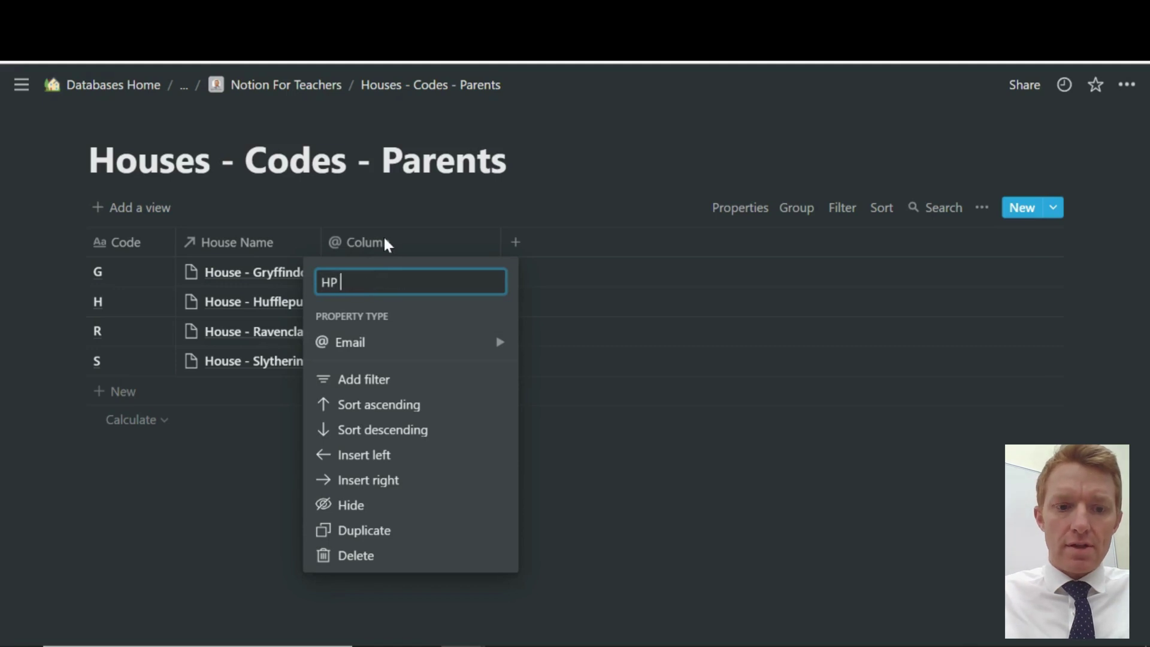
{"action": "type", "text": " Emails"}
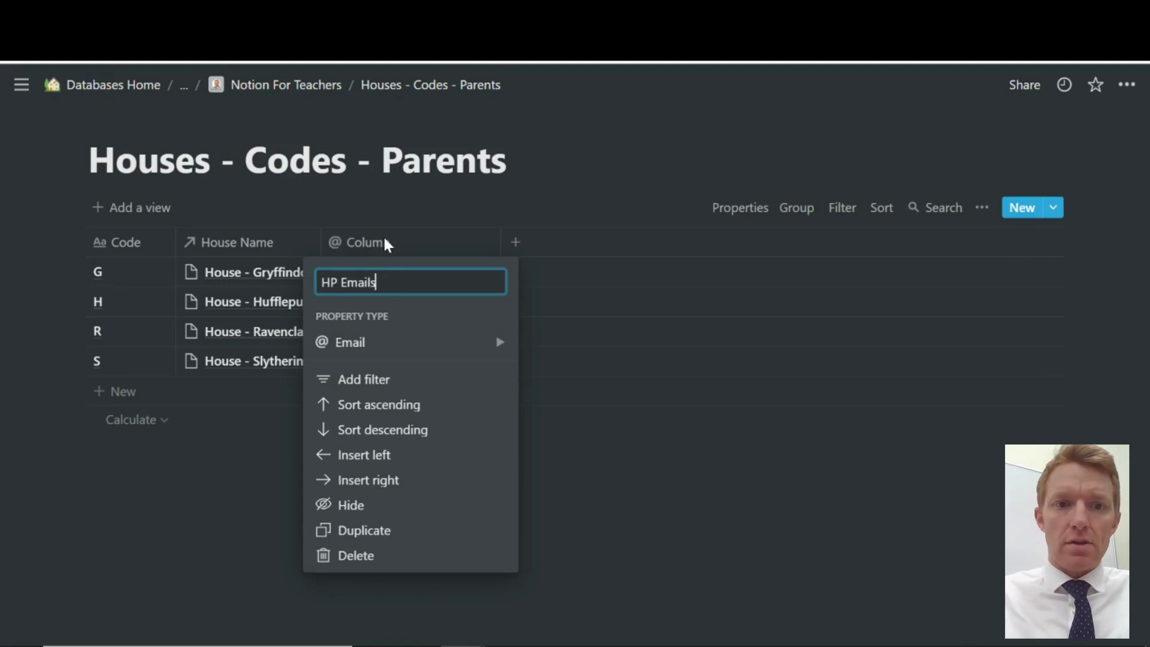
{"action": "key", "text": "BackSpace"}
{"action": "key", "text": "Return"}
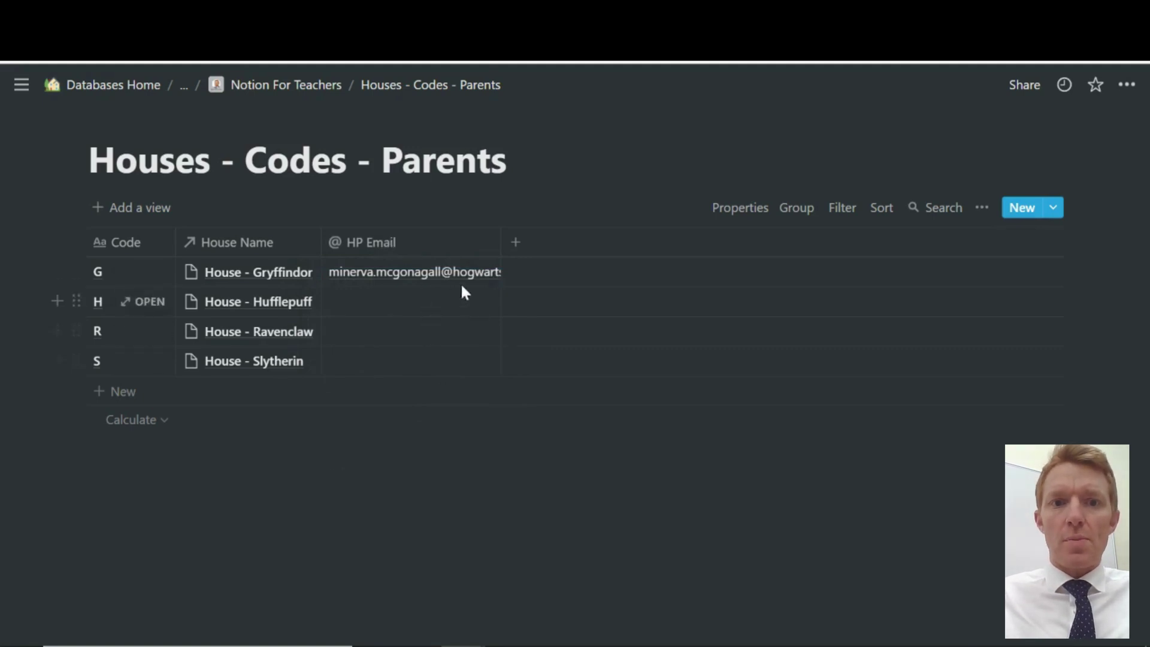
{"action": "left_click", "coordinate": [362, 305]}
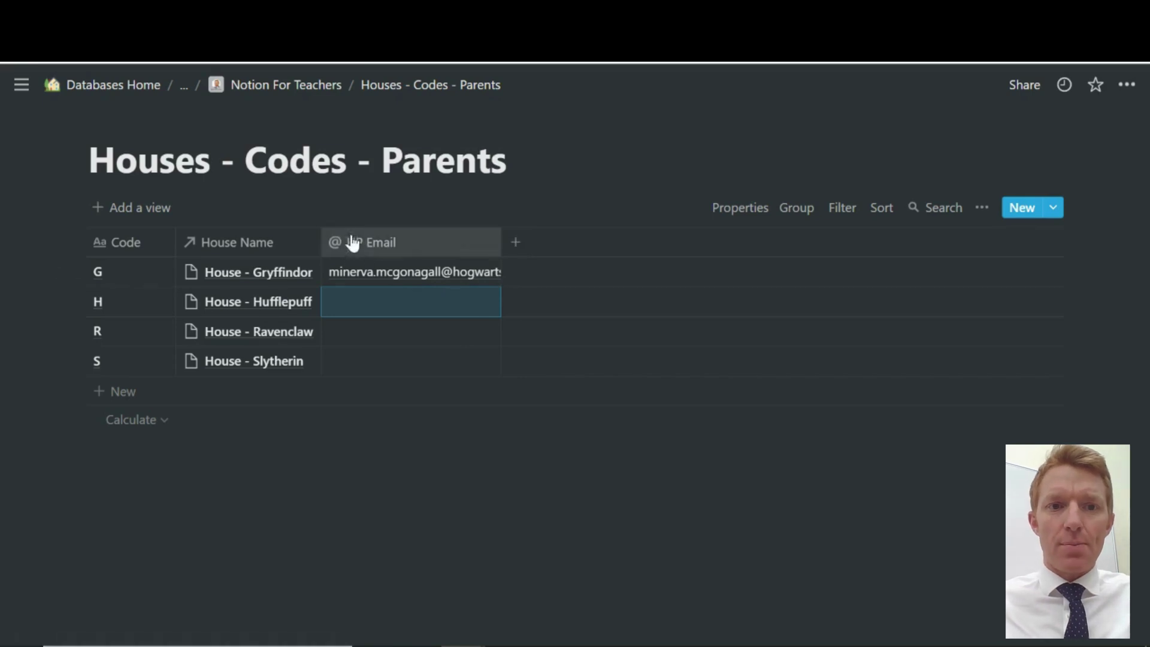
{"action": "left_click", "coordinate": [371, 244]}
{"action": "left_click", "coordinate": [371, 245]}
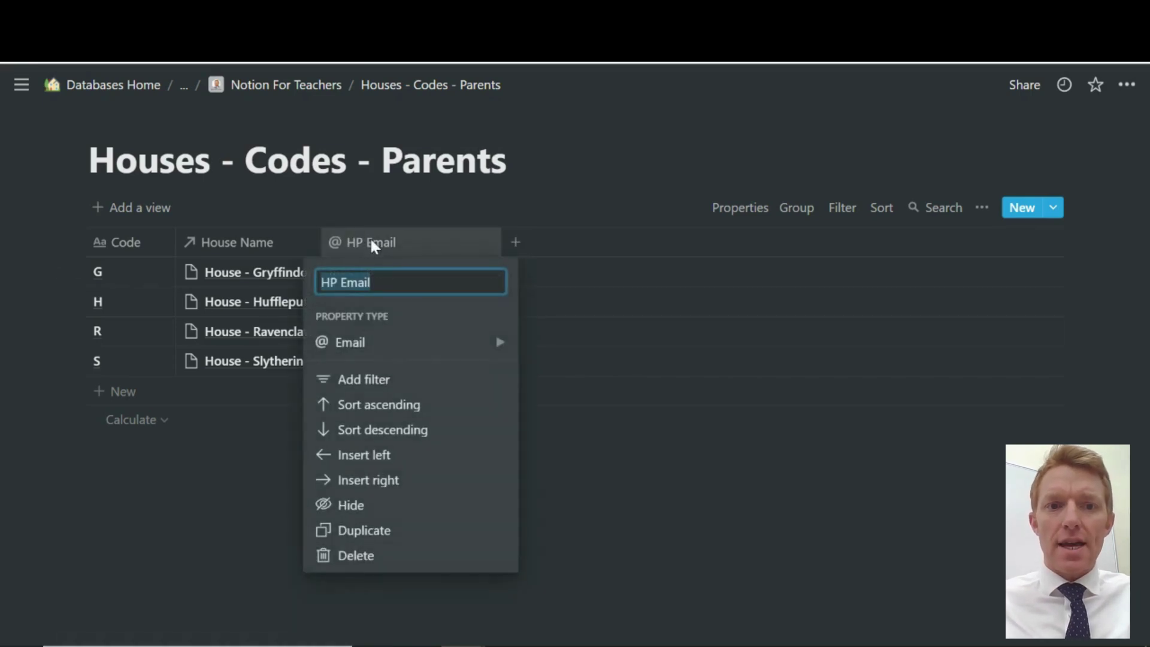
{"action": "left_click", "coordinate": [400, 251]}
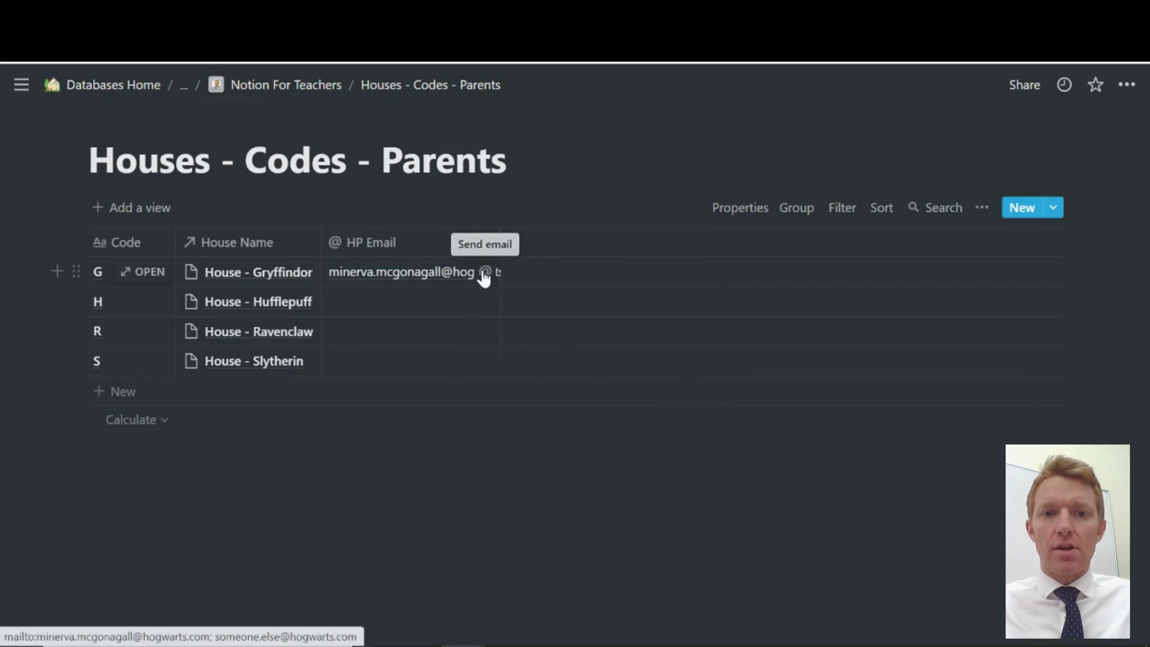
From row G's email button, draft an Outlook message with subject 'Harry Misbehaviour' and placeholder body text
{"action": "left_click", "coordinate": [484, 273]}
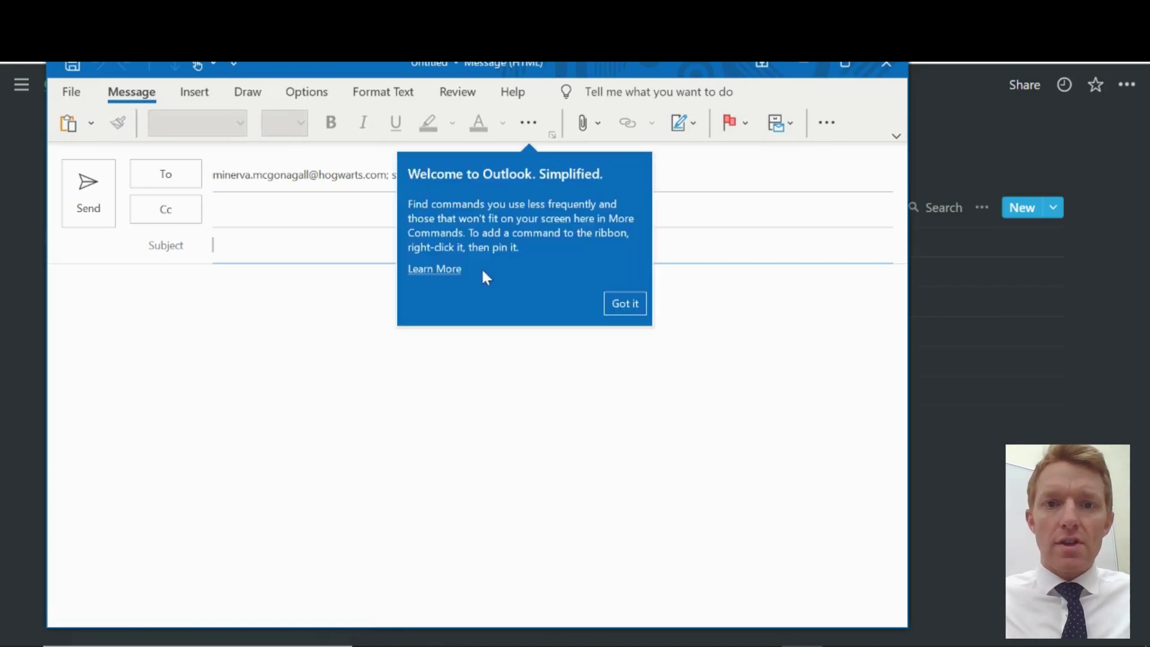
{"action": "left_click", "coordinate": [619, 303]}
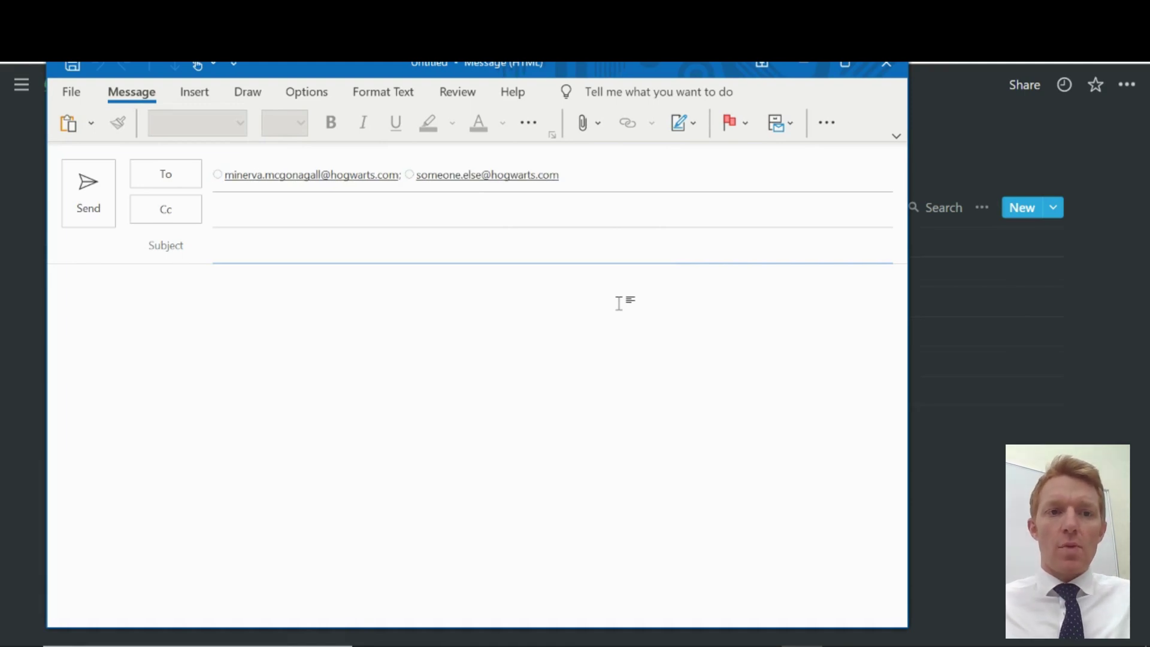
{"action": "type", "text": "Sub"}
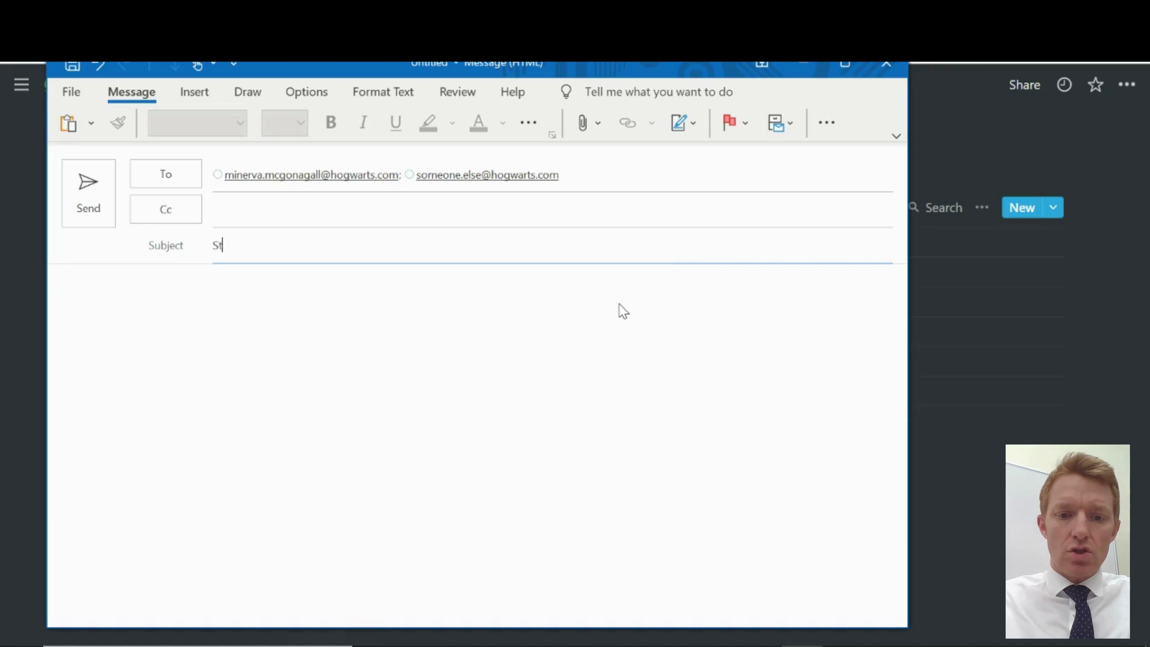
{"action": "key", "text": "BackSpace"}
{"action": "key", "text": "BackSpace"}
{"action": "key", "text": "BackSpace"}
{"action": "type", "text": "Harry "}
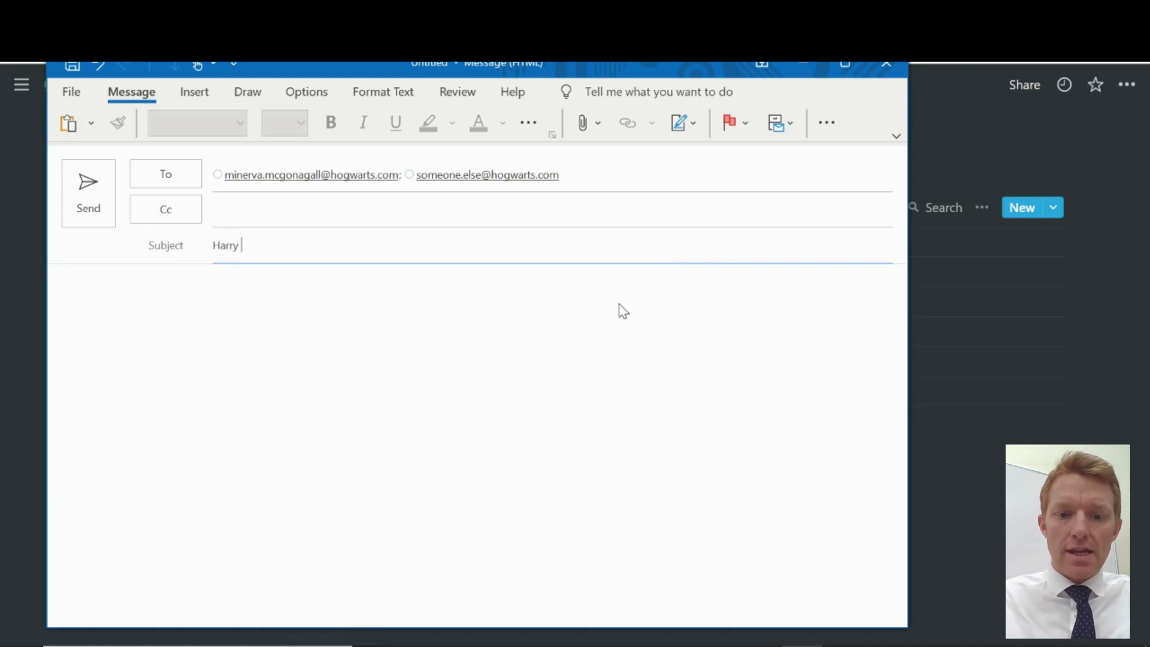
{"action": "type", "text": "Misbeh"}
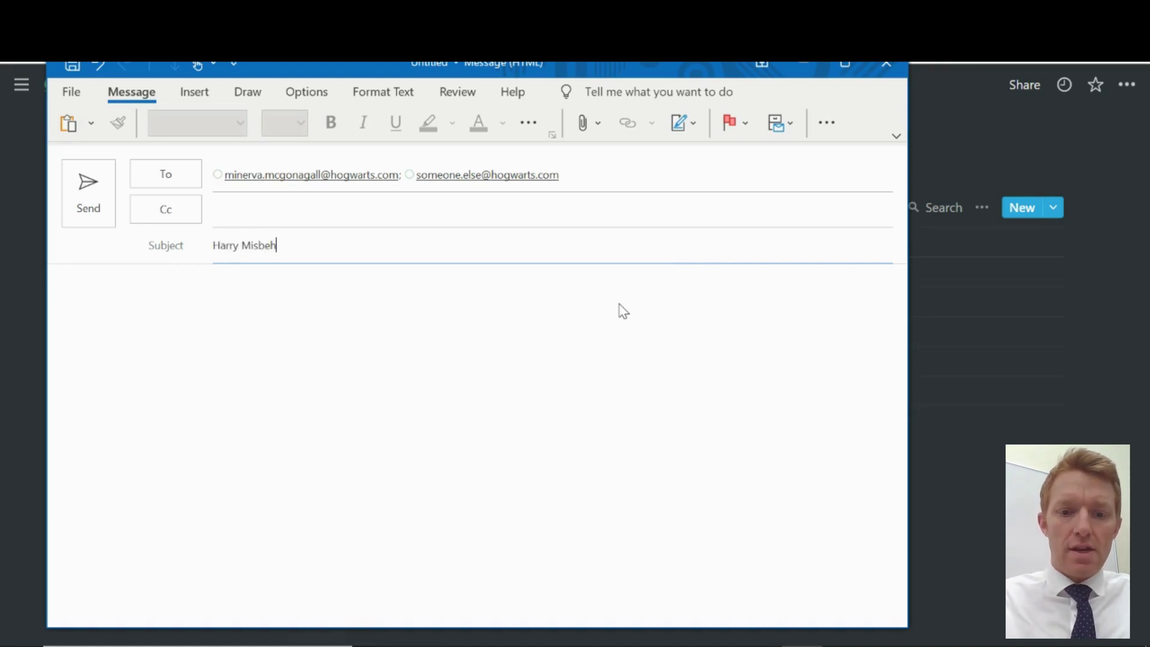
{"action": "type", "text": "aviour"}
{"action": "left_click", "coordinate": [628, 427]}
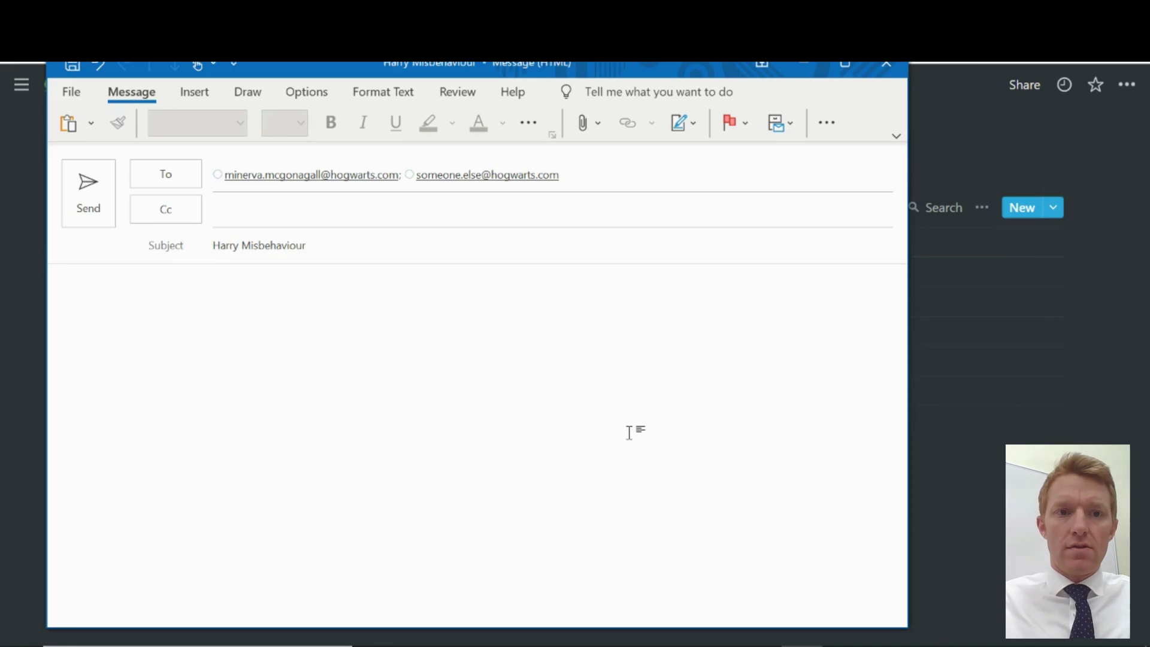
{"action": "type", "text": "isjlisdjflsjflsijfs"}
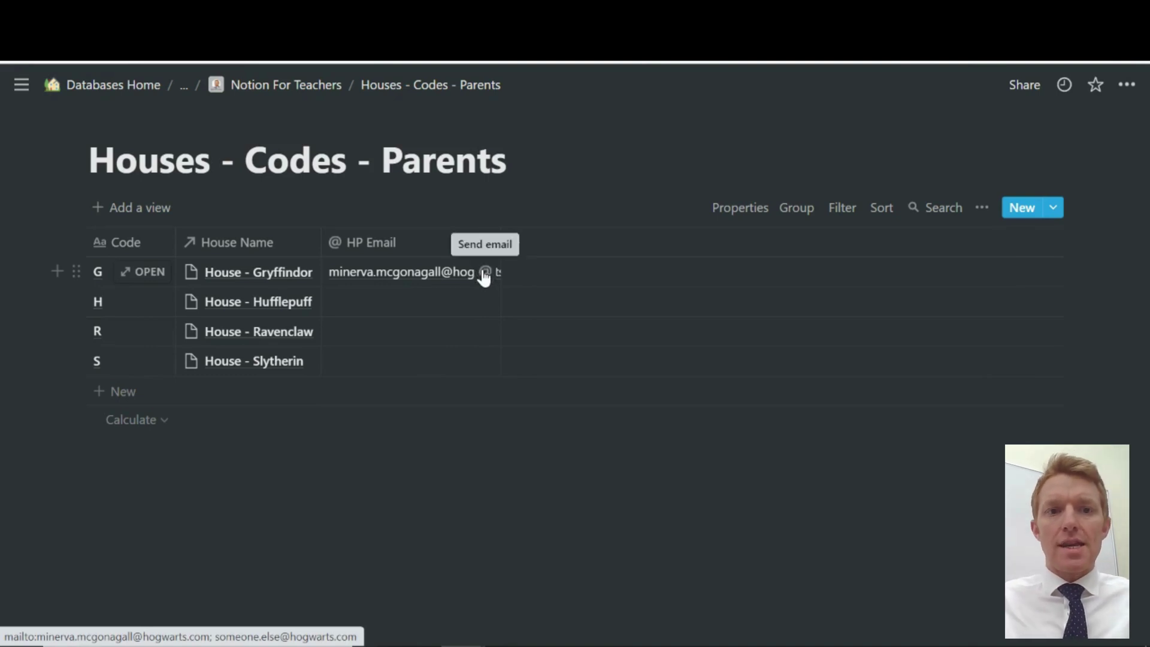
{"action": "left_click", "coordinate": [484, 274]}
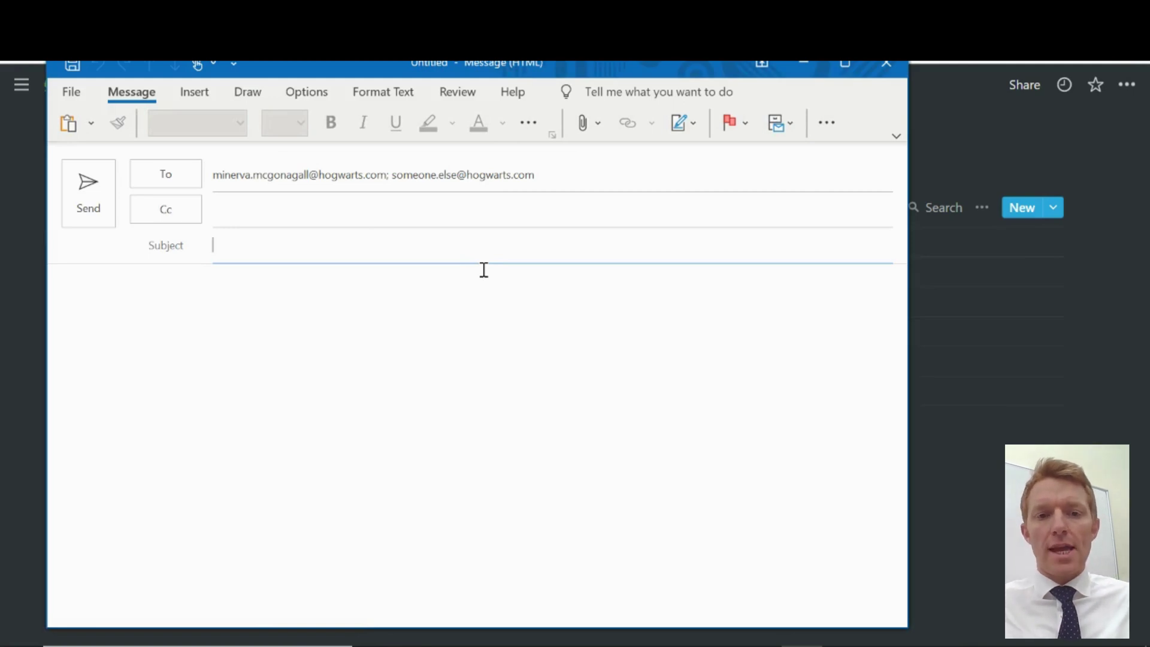
{"action": "left_click", "coordinate": [895, 69]}
{"action": "left_click", "coordinate": [570, 386]}
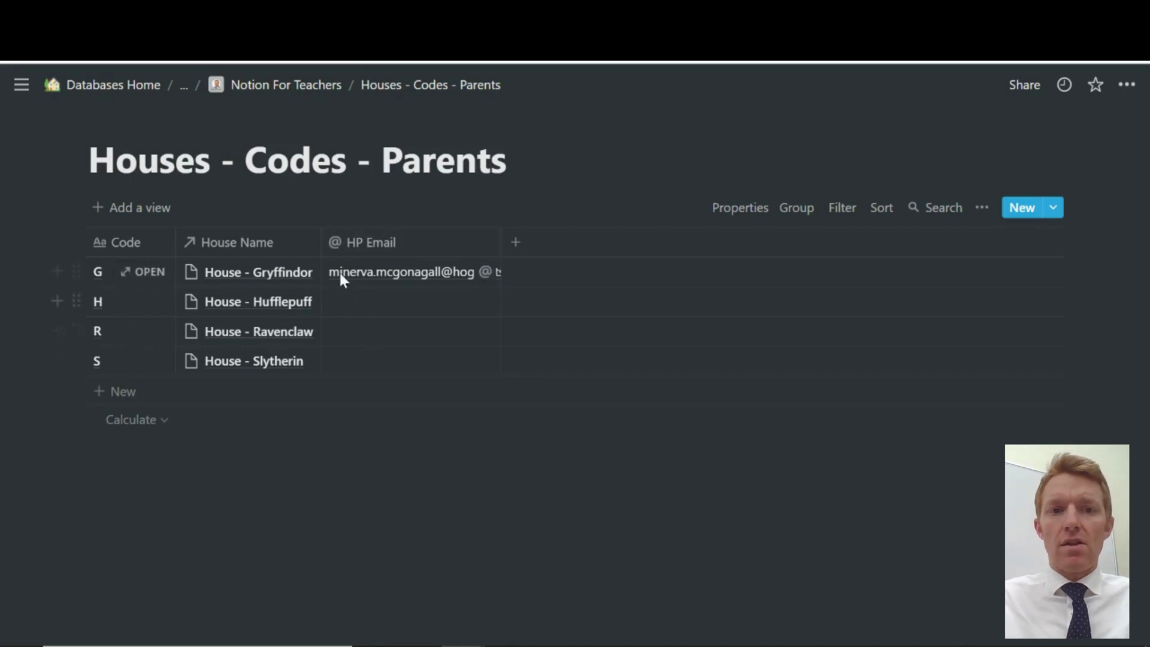
{"action": "left_click", "coordinate": [415, 300]}
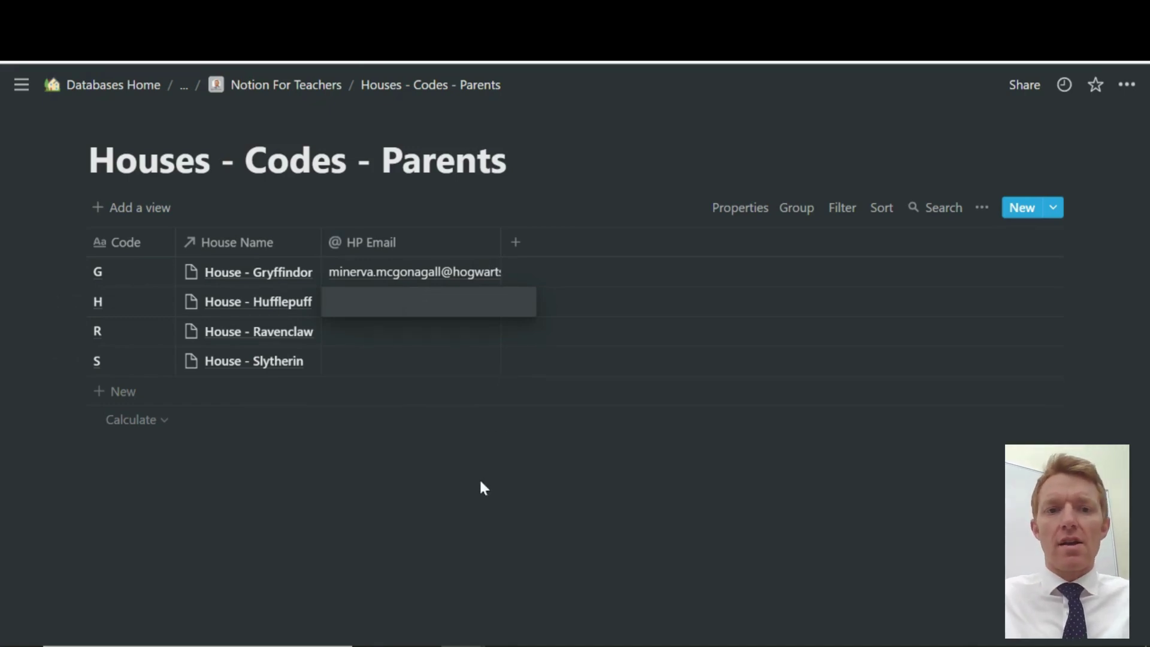
{"action": "key", "text": "Escape"}
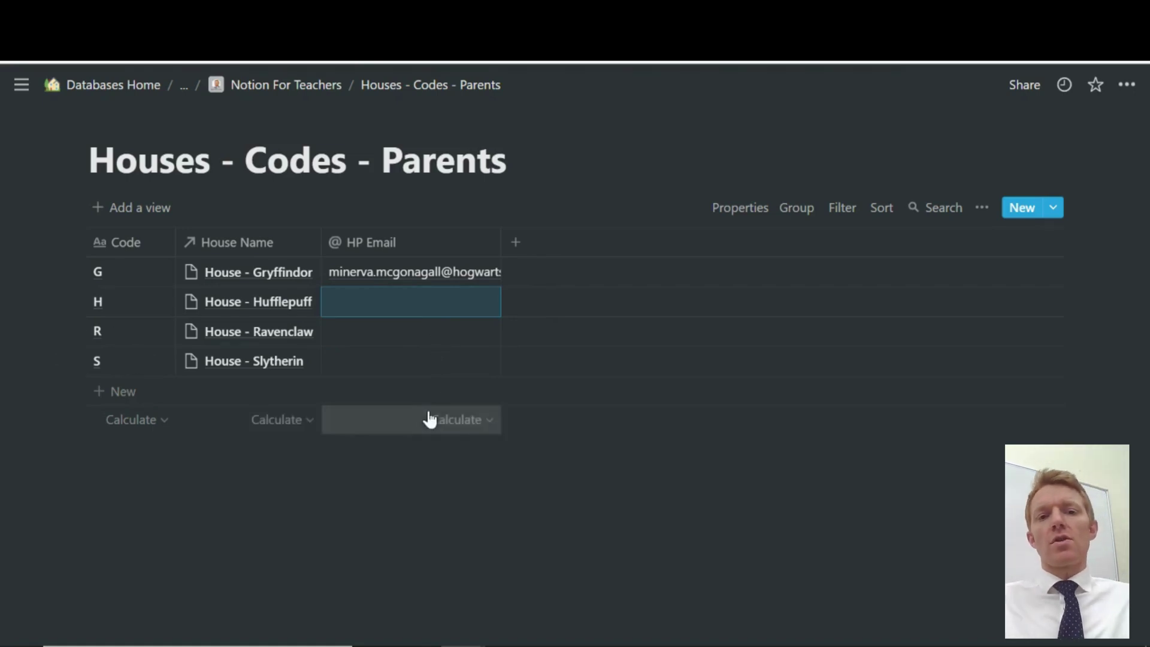
{"action": "mouse_move", "coordinate": [485, 273]}
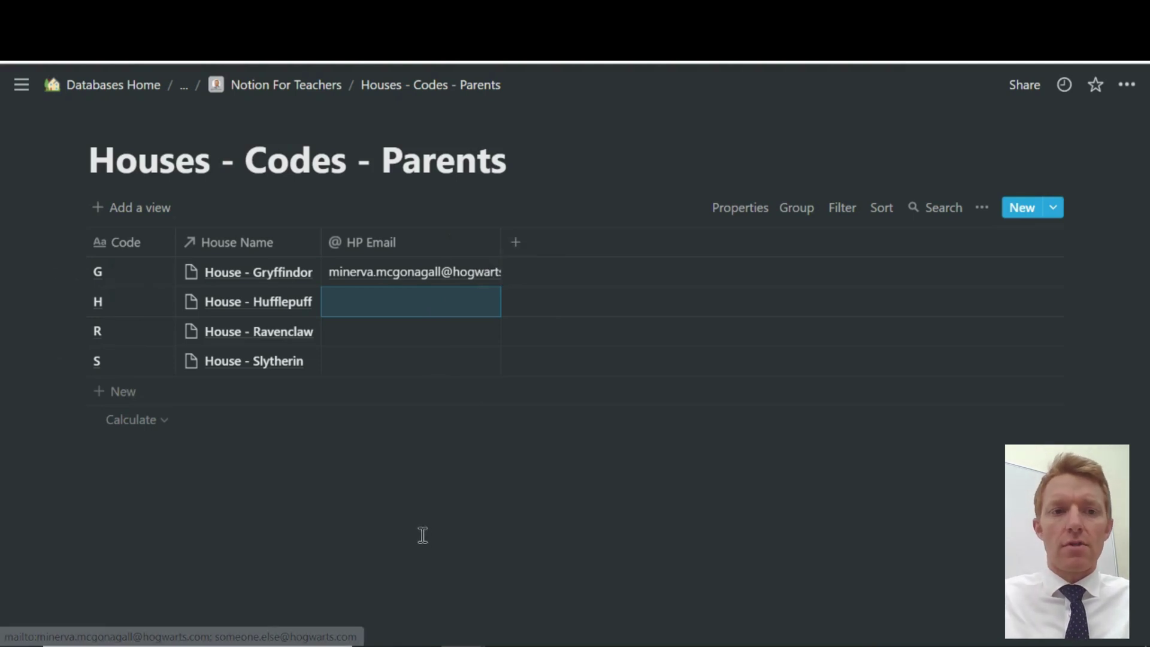
{"action": "left_click", "coordinate": [334, 494]}
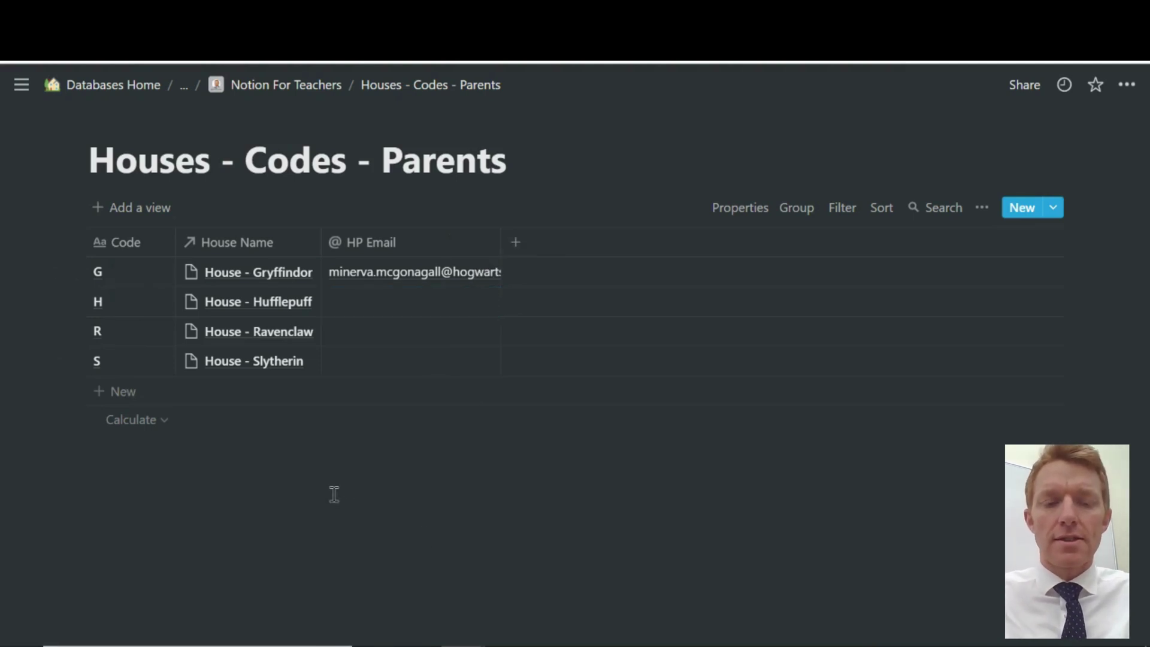